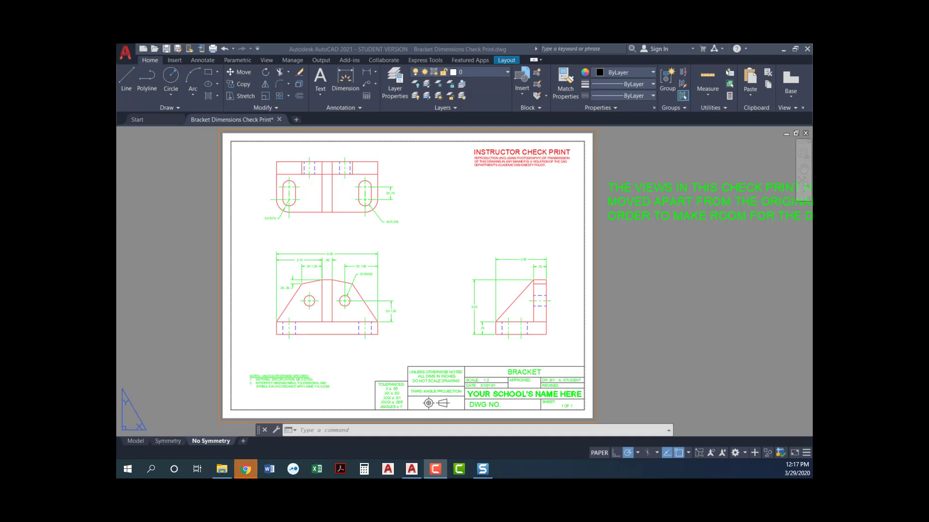
Activate the AutoCAD drawing window showing the bracket check print's No Symmetry layout
left_click(262, 174)
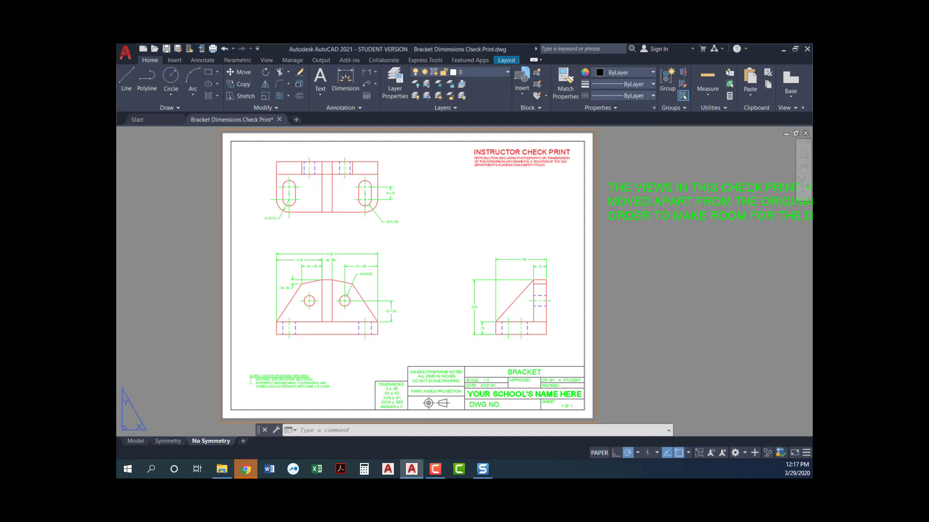
Review the No Symmetry page setup without changing it, then bring up the Layout ribbon tools
right_click(212, 442)
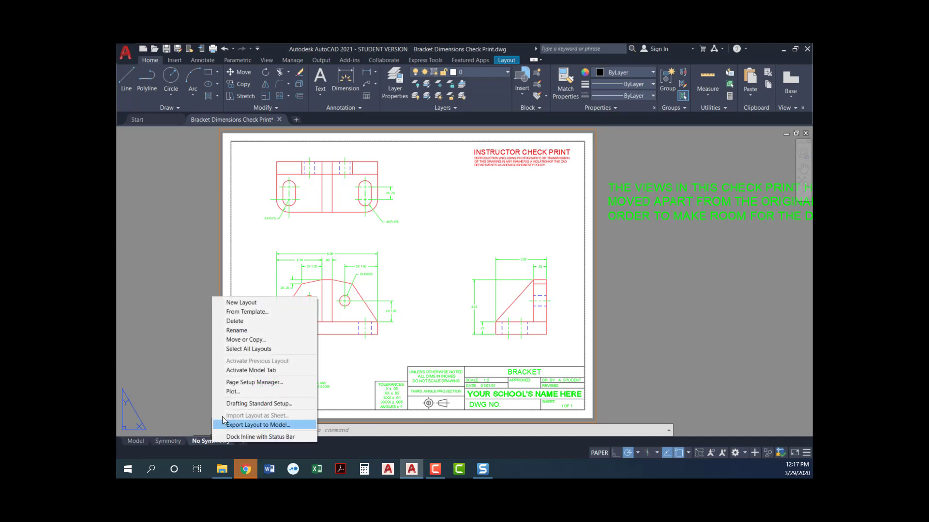
left_click(249, 383)
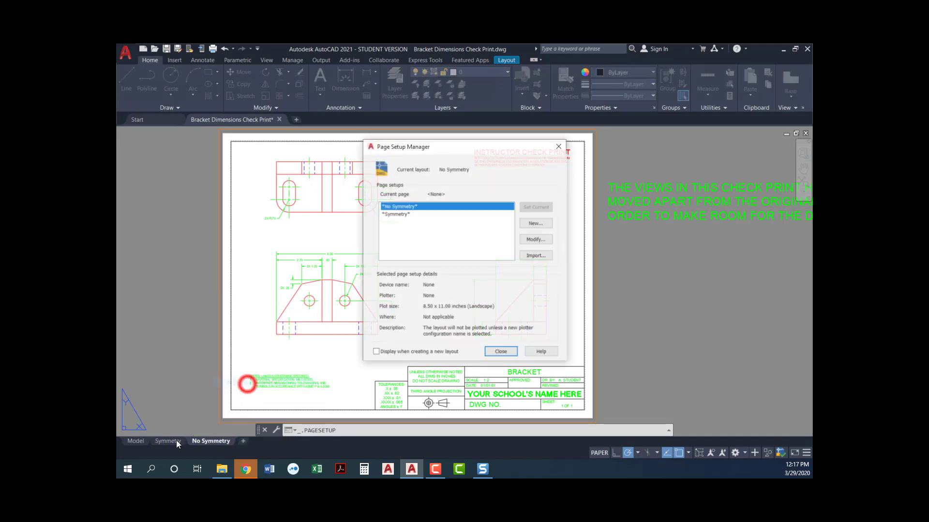
left_click(525, 239)
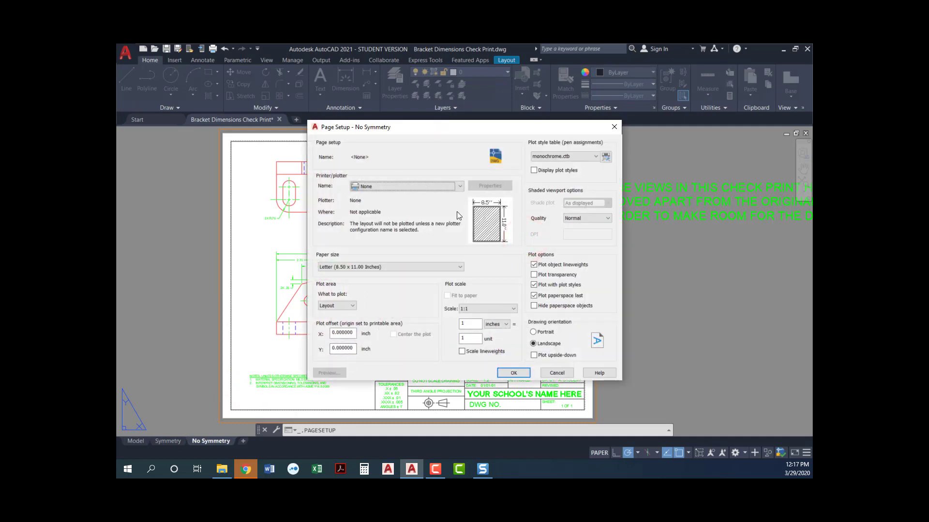
left_click(614, 128)
left_click(560, 145)
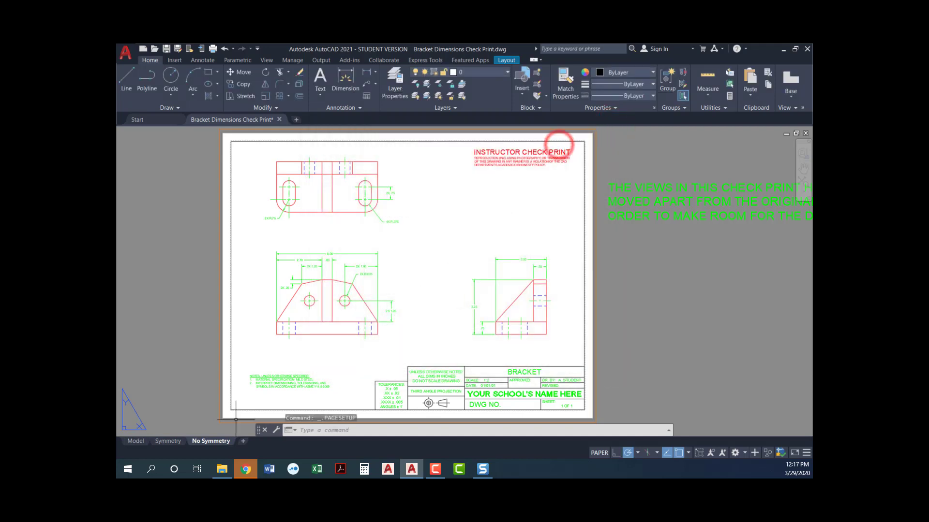
left_click(506, 60)
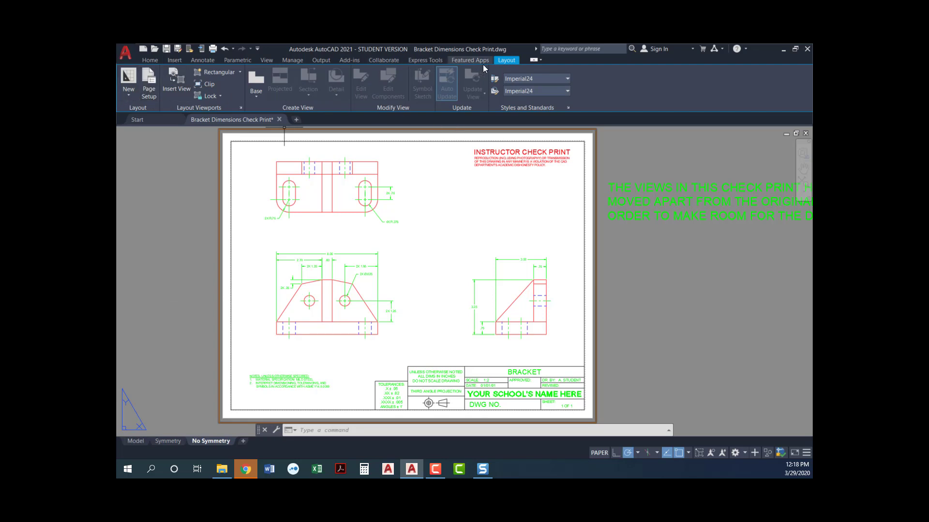
Reopen the No Symmetry page setup for editing and list the available printers and plotters
left_click(150, 90)
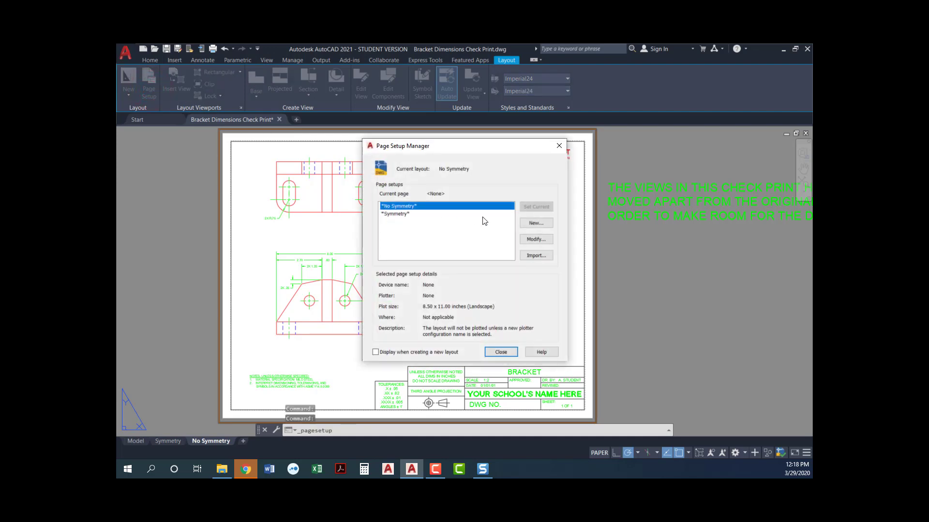
left_click(532, 243)
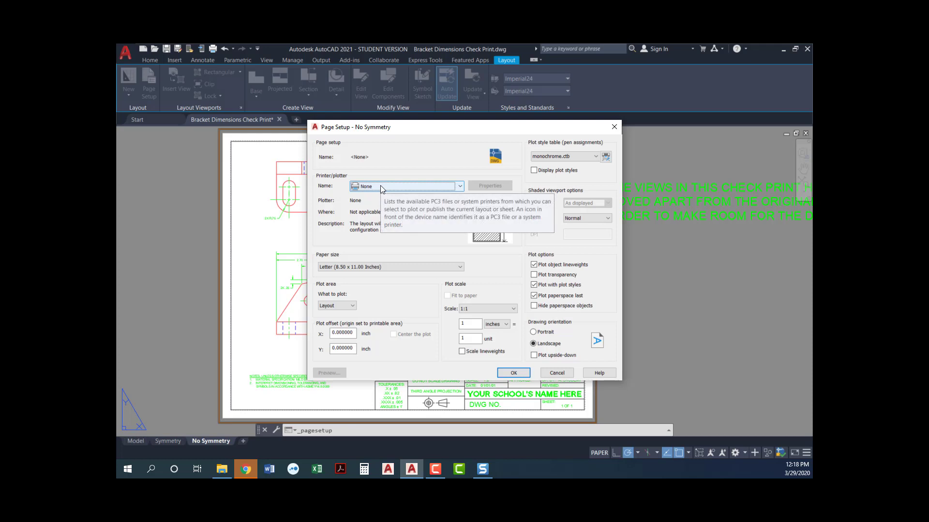
left_click(393, 187)
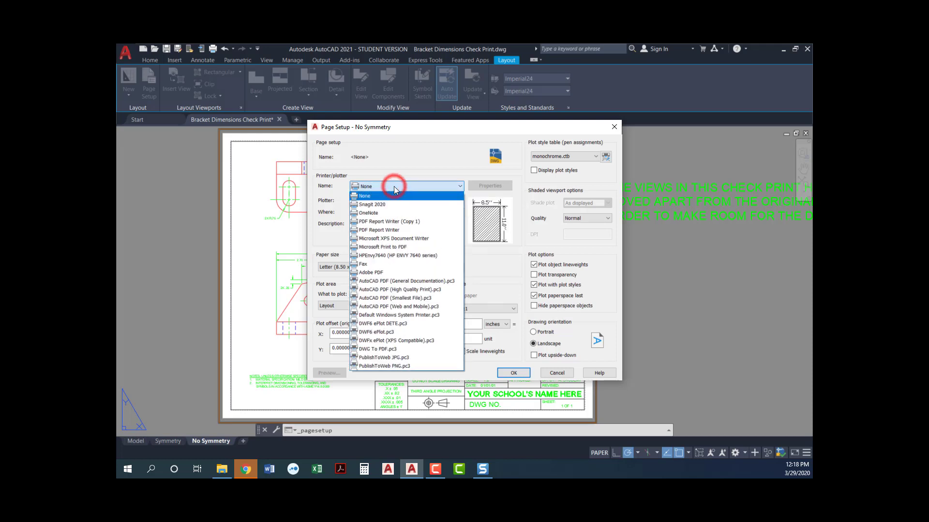
Assign DWF6 ePlot.pc3 with ANSI full bleed A paper and monochrome.ctb plot style
left_click(399, 333)
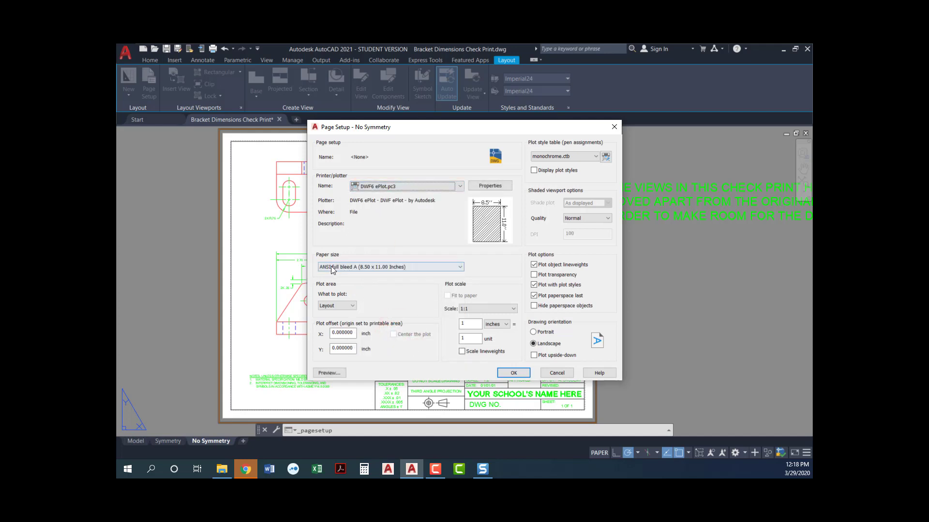
left_click(411, 268)
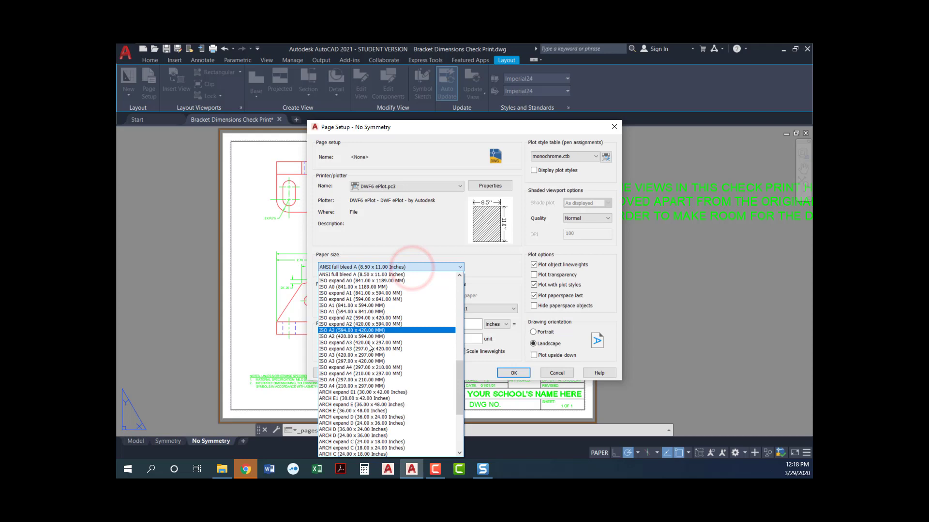
scroll(358, 334, "up", 1)
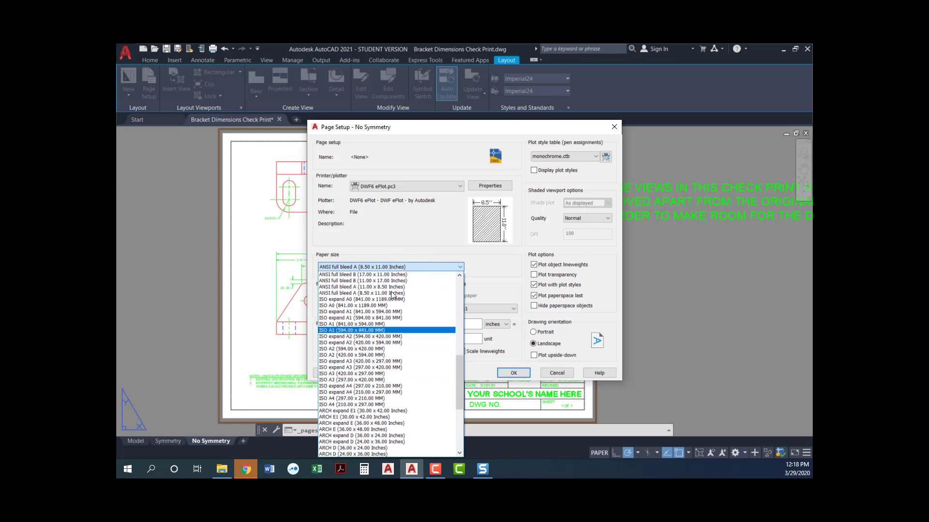
left_click(381, 242)
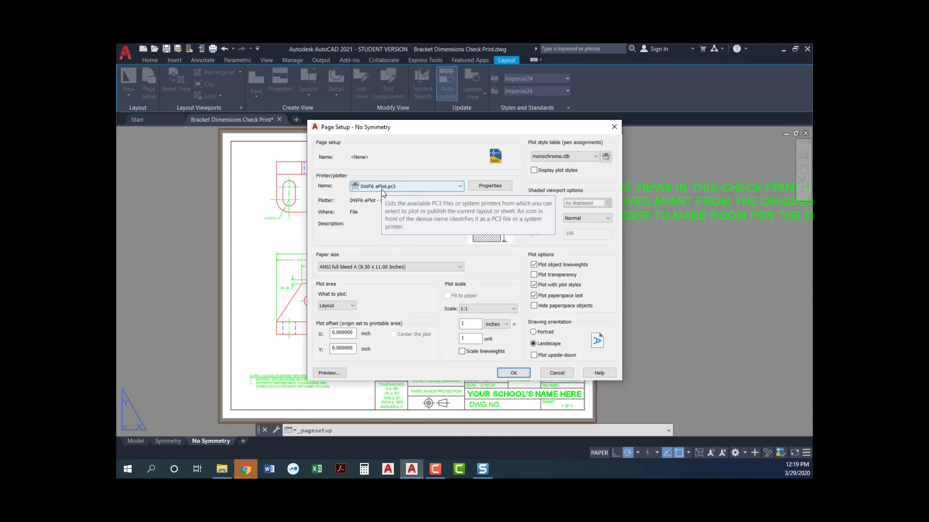
left_click(578, 158)
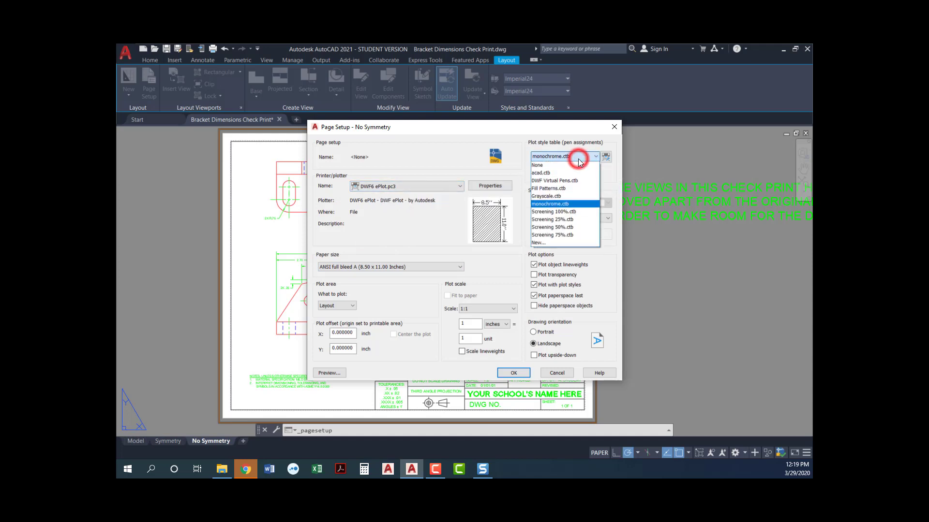
left_click(545, 203)
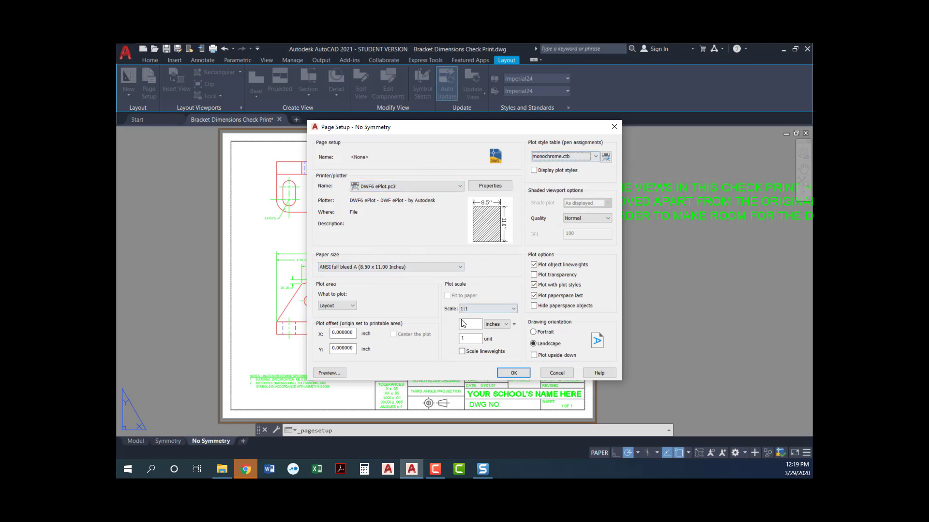
left_click(513, 373)
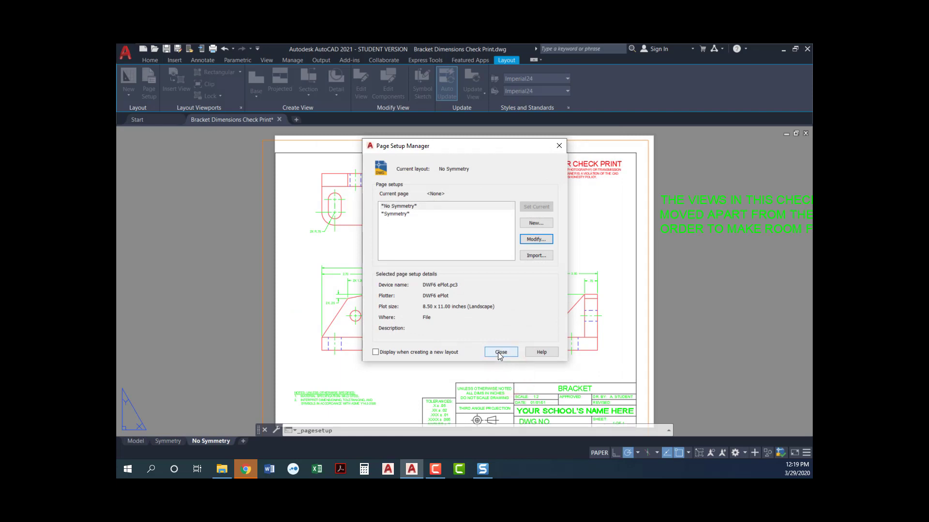
left_click(500, 352)
scroll(574, 318, "down", 2)
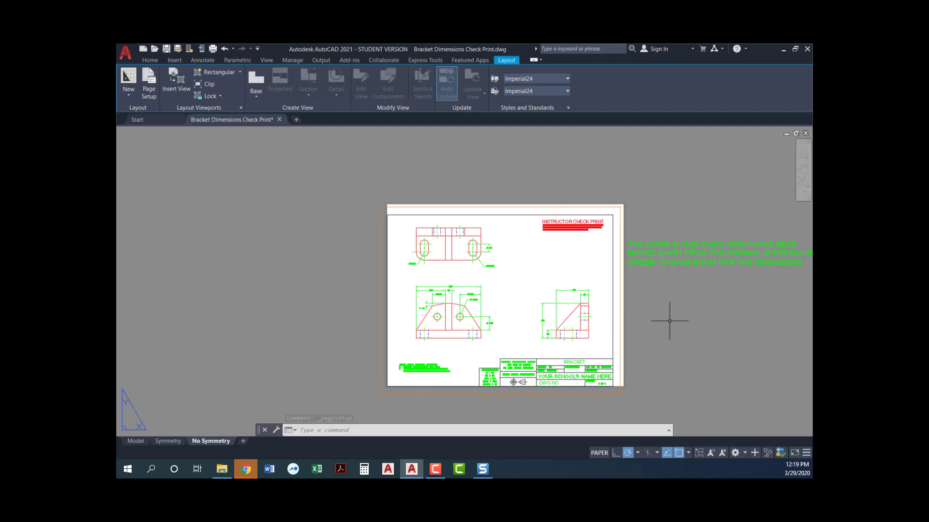
type("m")
key("Return")
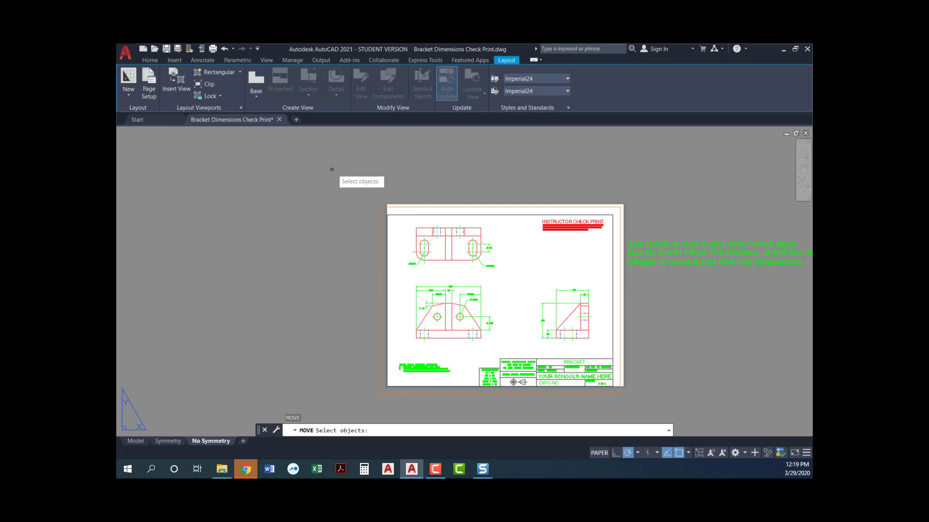
left_click(348, 182)
left_click(631, 404)
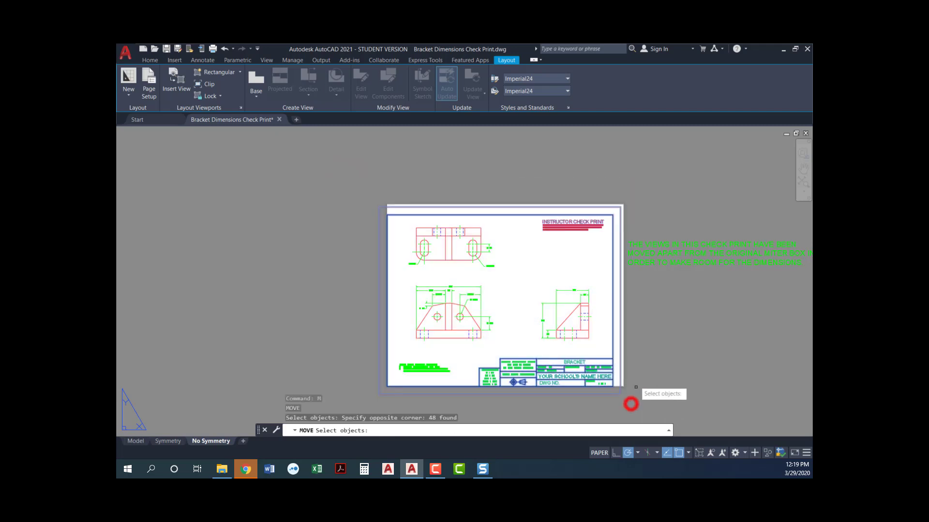
key("Return")
left_click(312, 287)
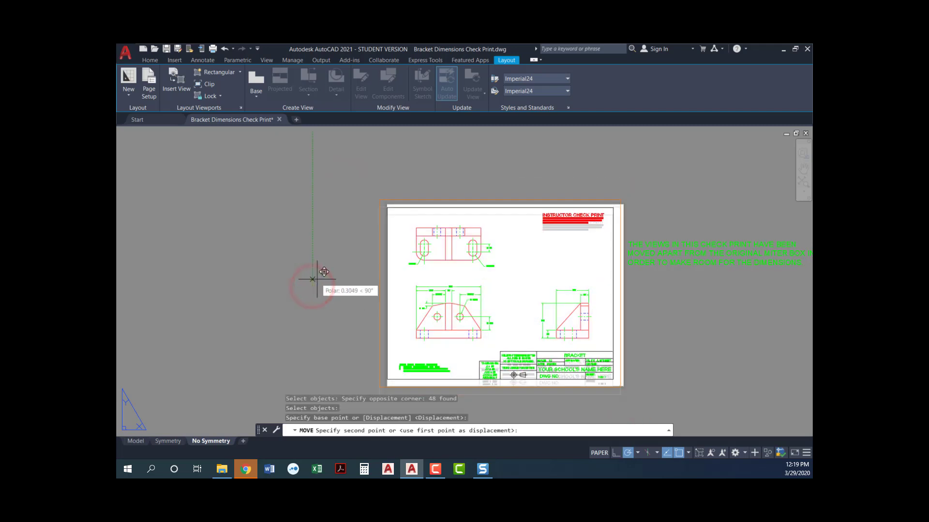
left_click(318, 279)
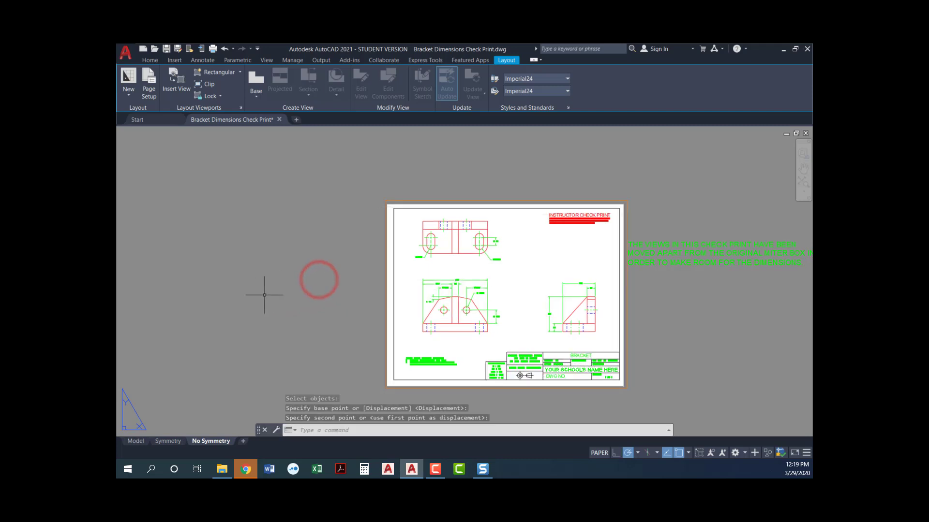
middle_click_drag(263, 292, 166, 274)
scroll(286, 284, "up", 2)
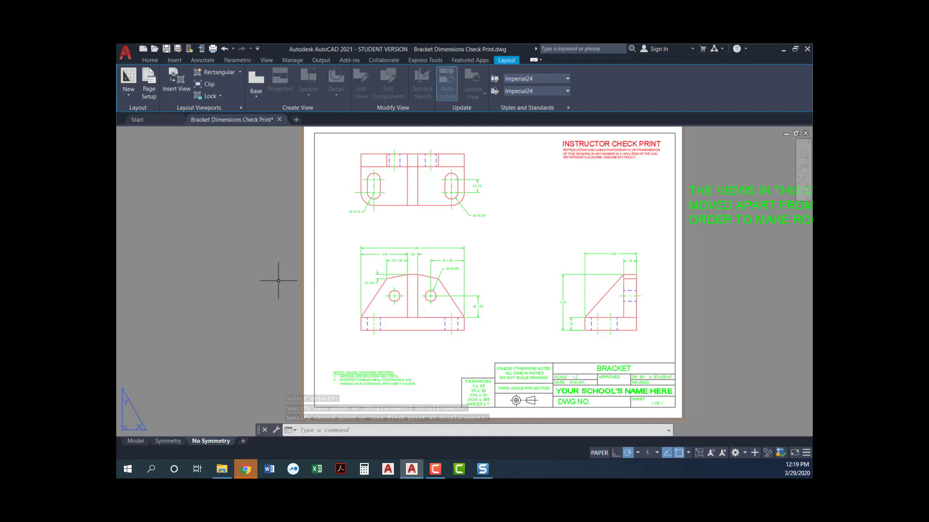
scroll(272, 286, "down", 2)
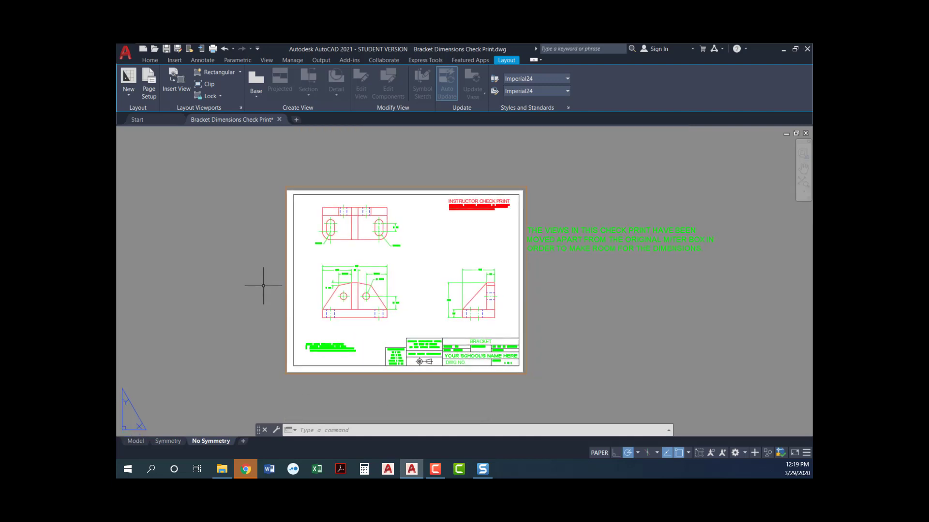
middle_click_drag(263, 285, 258, 291)
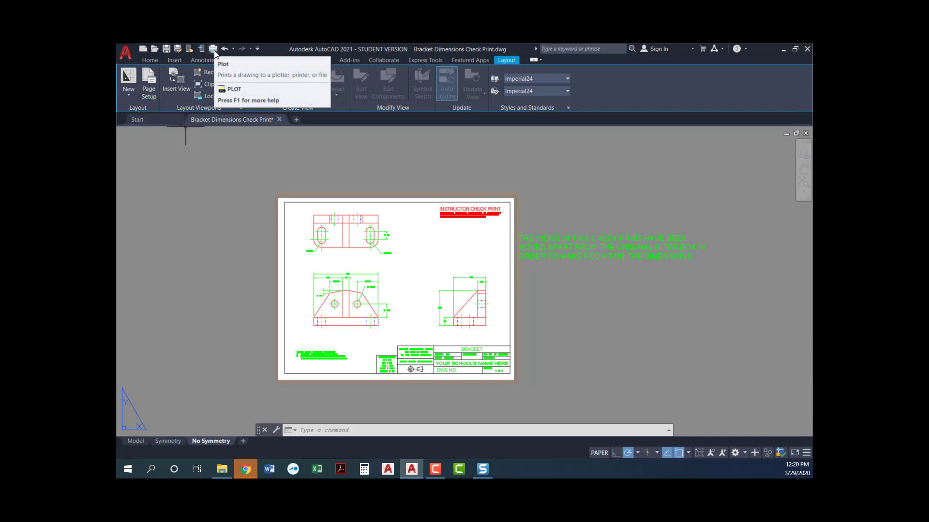
Cancel the stray window selection and show the Output tab's plotting and export tools
left_click(201, 163)
key("Escape")
key("Escape")
key("Escape")
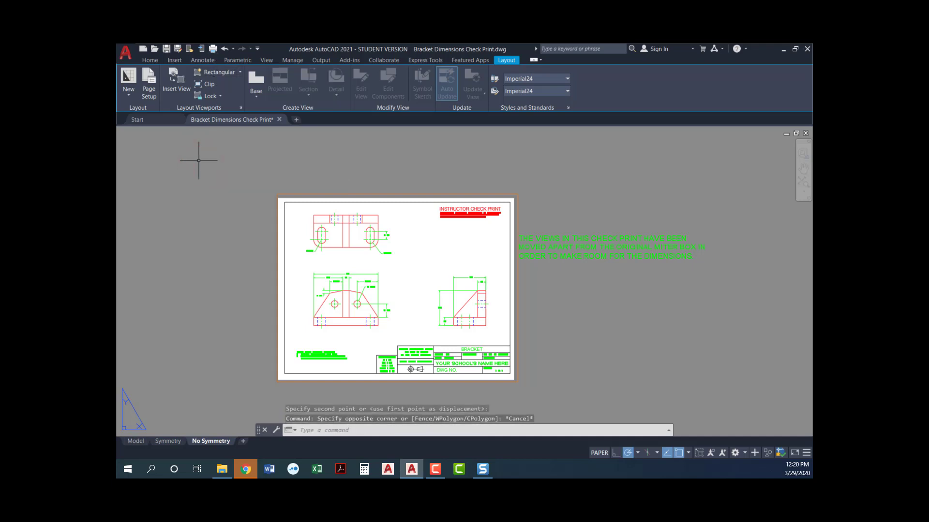
left_click(321, 60)
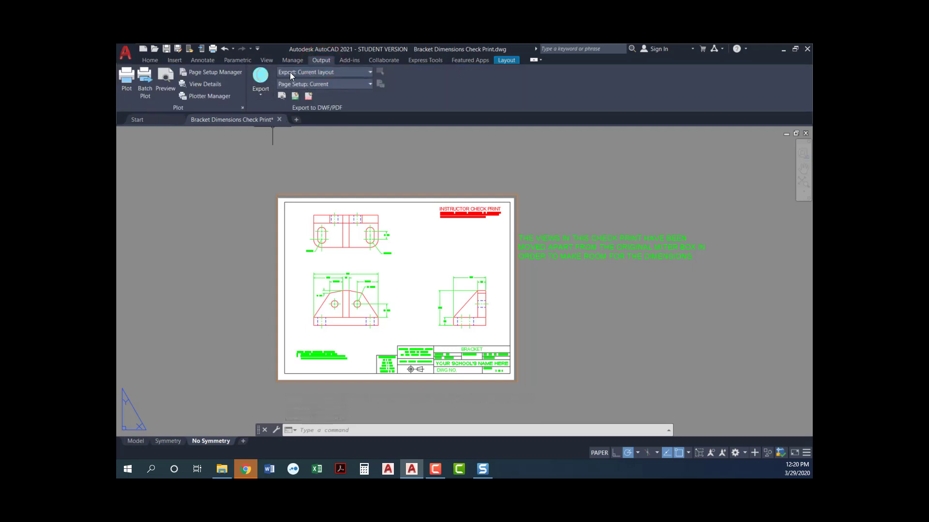
Keep the DWF/PDF export scope set to Current layout
left_click(352, 72)
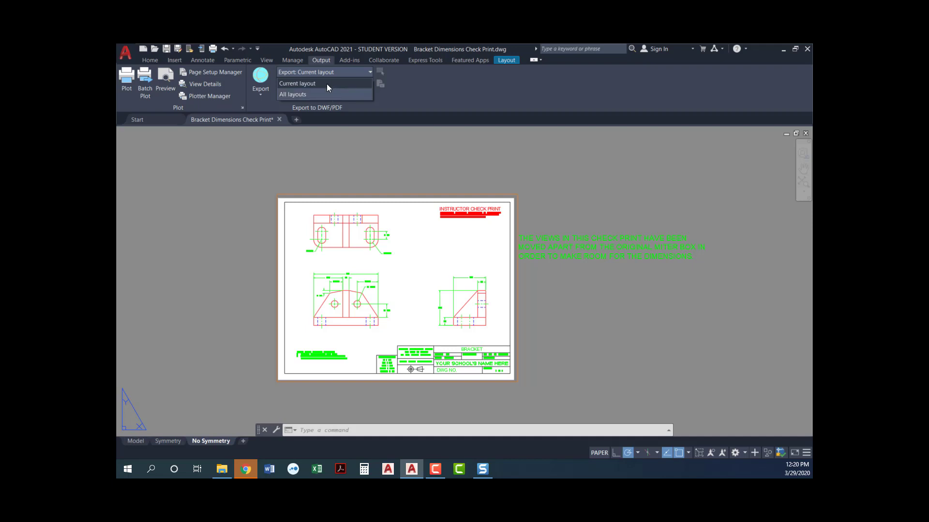
left_click(326, 83)
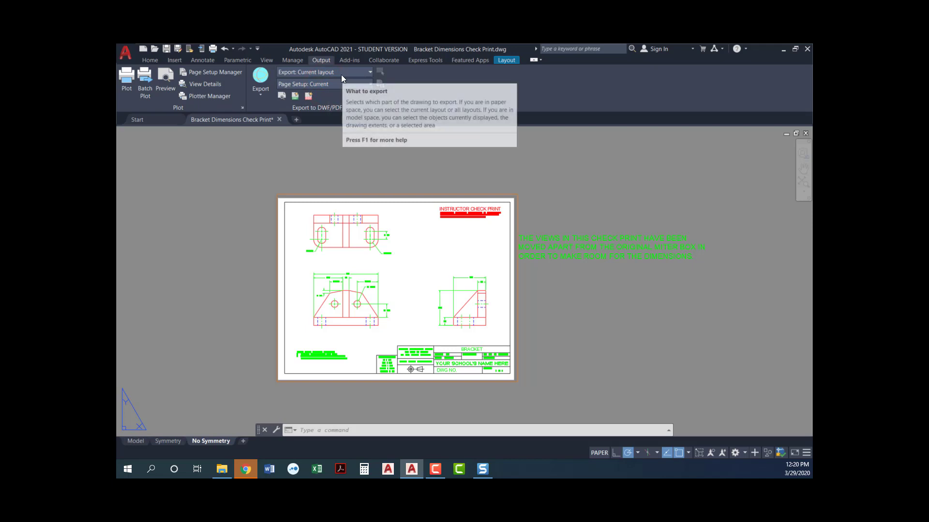
left_click(341, 75)
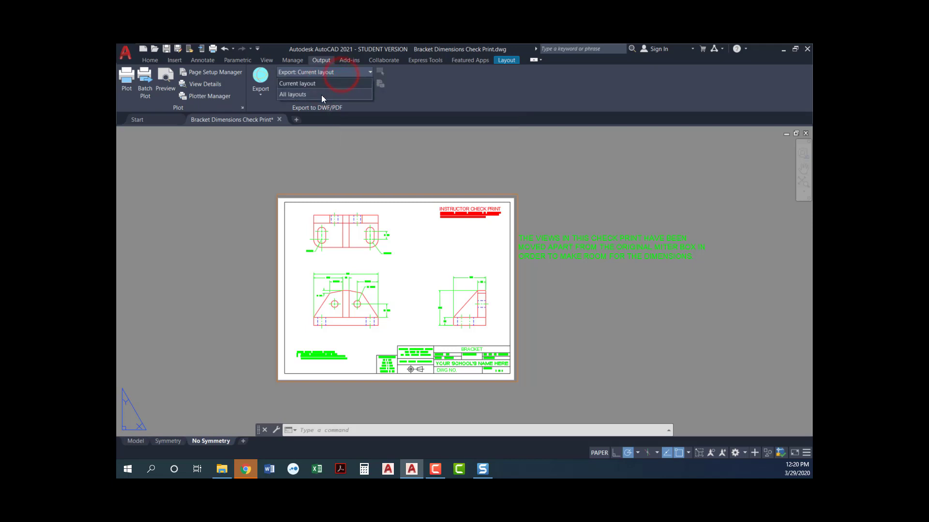
left_click(327, 82)
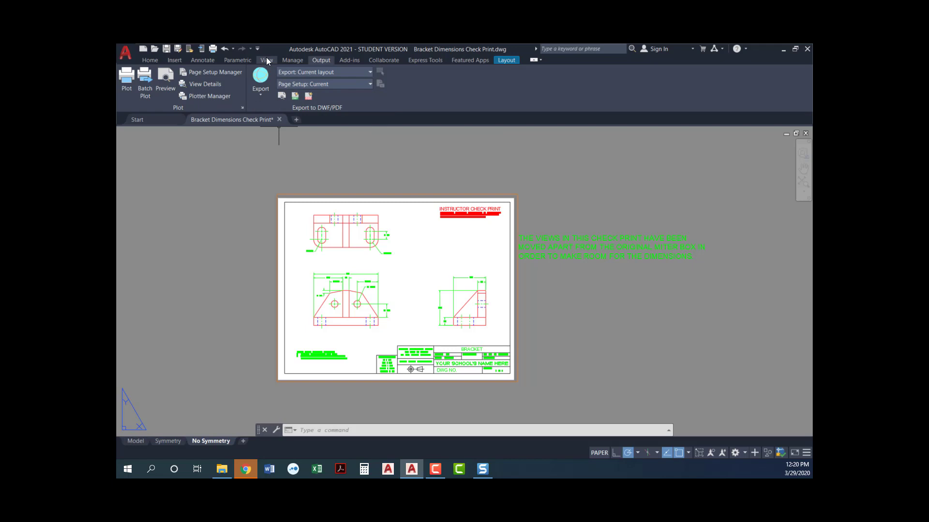
Export the current layout as DWF, bringing up the Save As DWF dialog
left_click(261, 97)
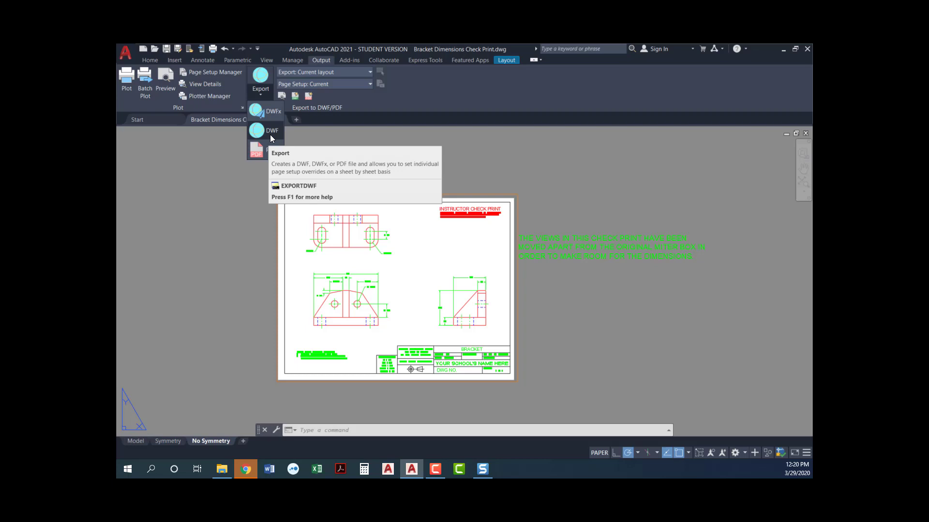
left_click(274, 133)
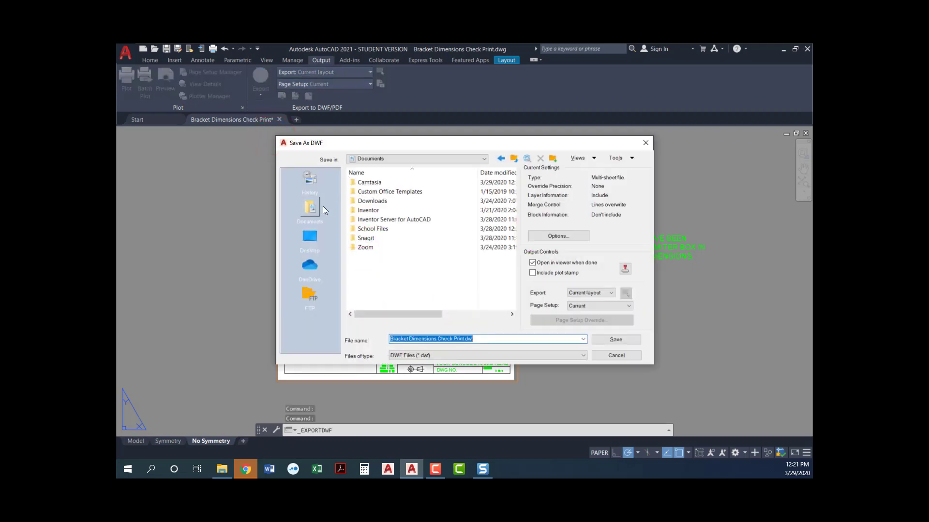
Point the Bracket Dimensions Check Print.dwf save location to the Desktop
left_click(312, 235)
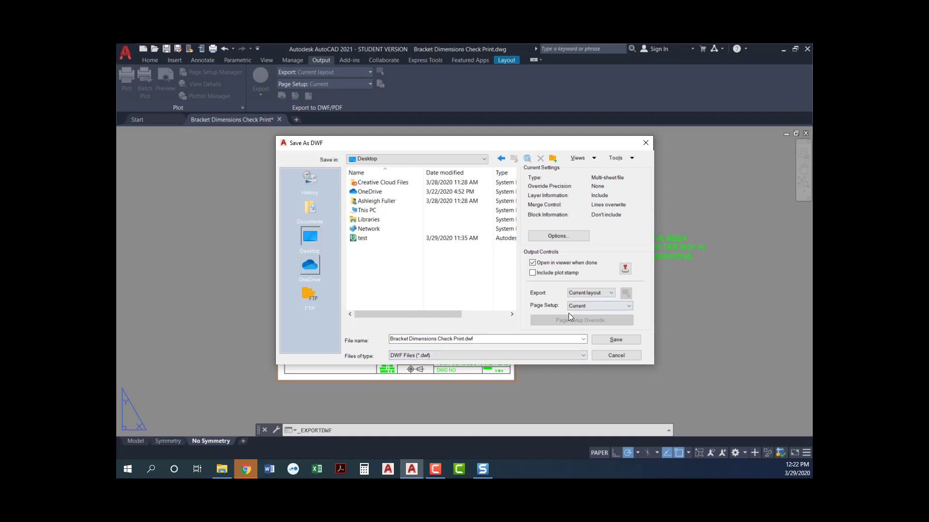
Show the Output Controls Export list of current layout versus all layouts
left_click(610, 293)
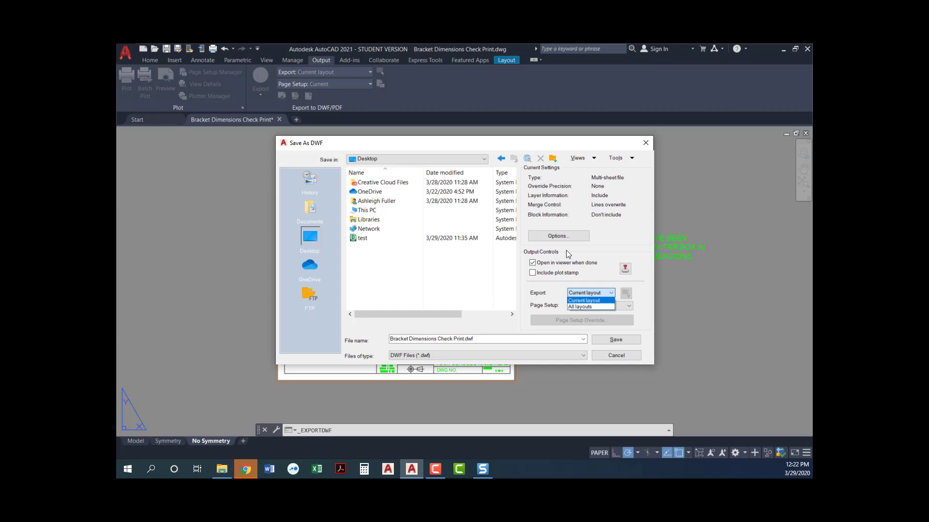
Open the DWF export options and keep naming as Prompt for name
left_click(556, 236)
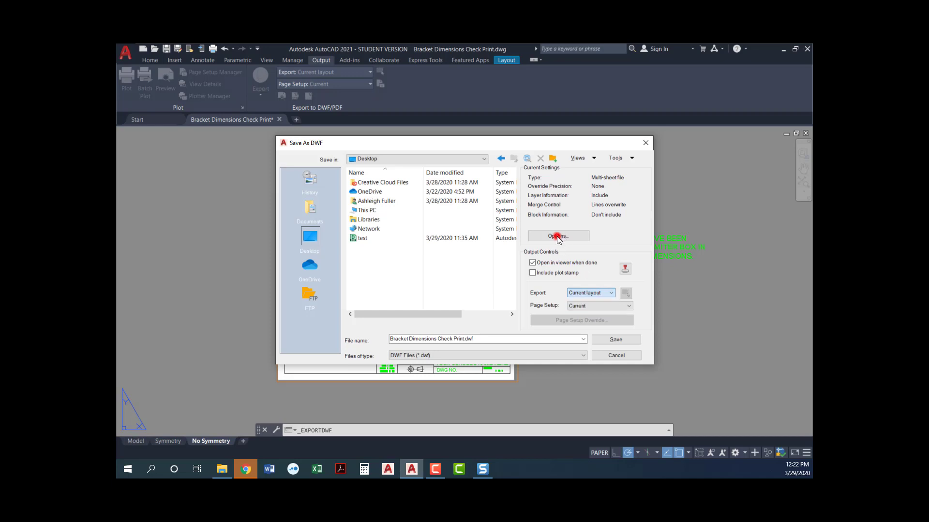
left_click(558, 236)
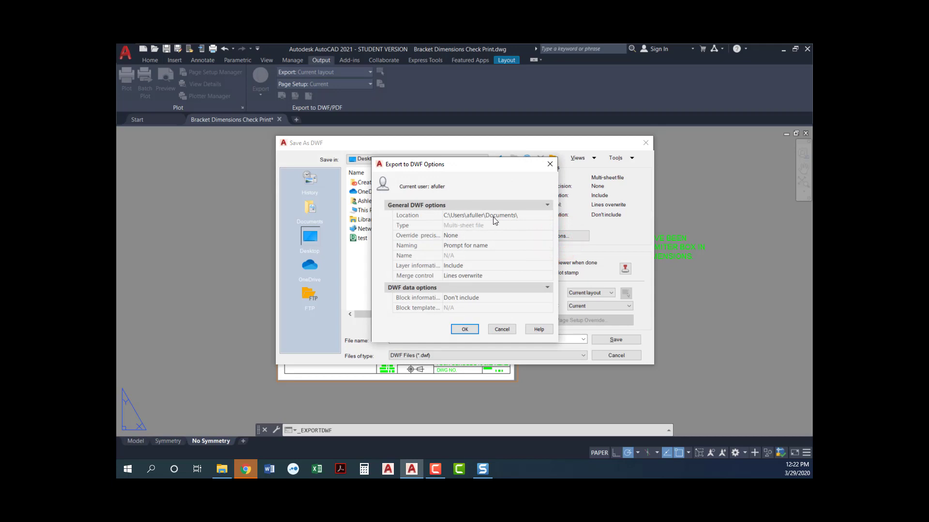
left_click(514, 216)
left_click(467, 247)
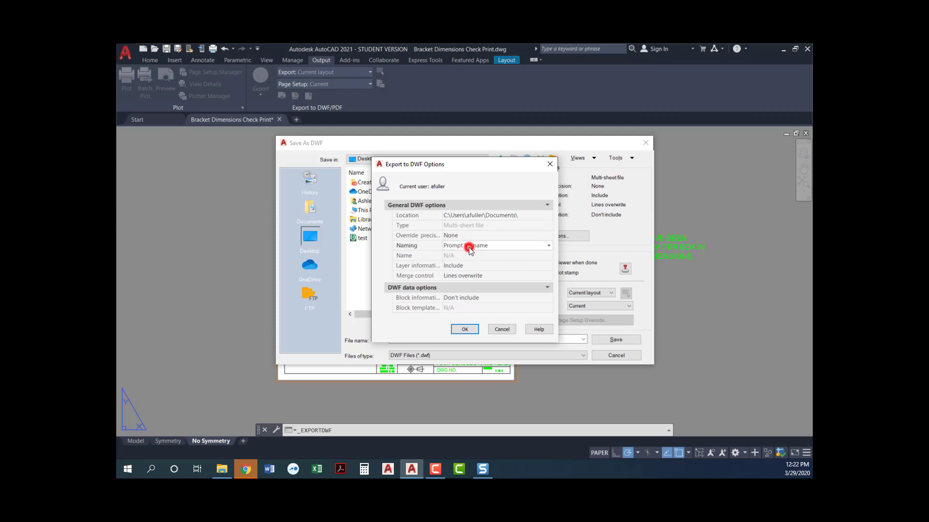
left_click(491, 247)
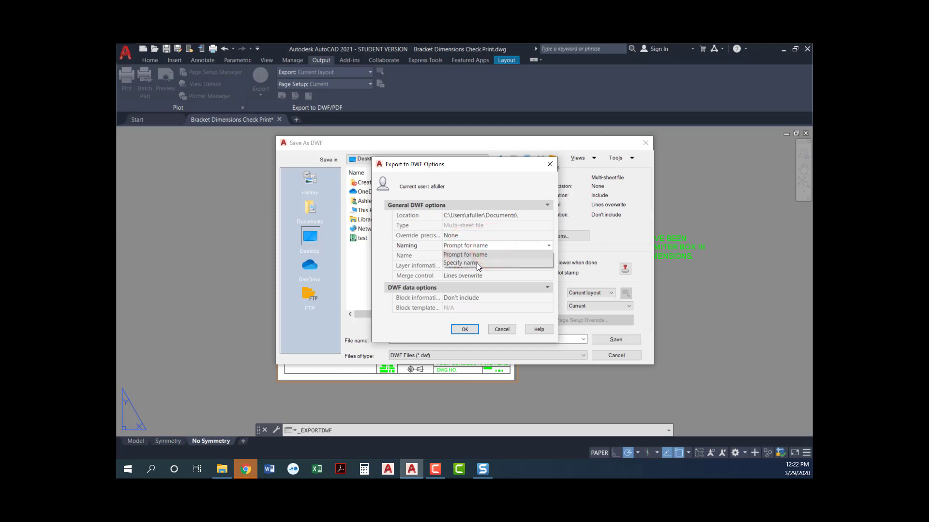
left_click(495, 239)
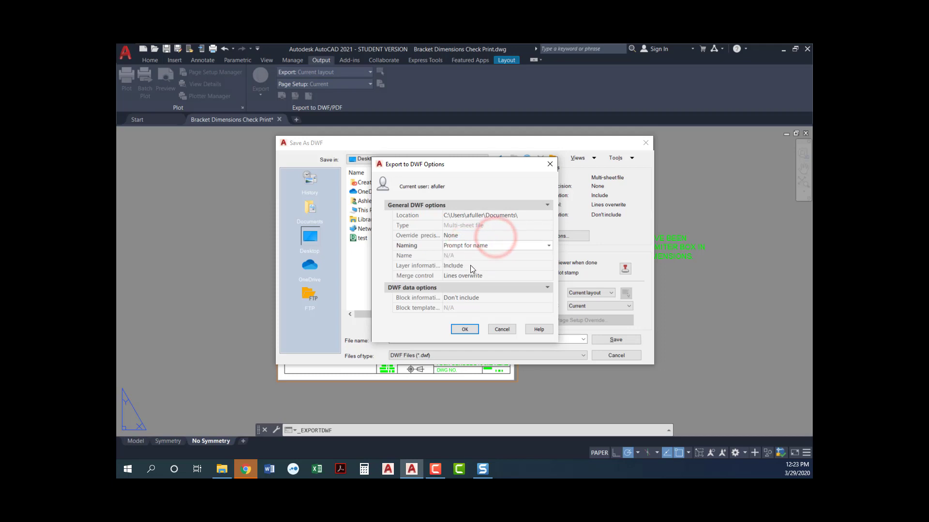
Keep layer information included, merge control Lines overwrite, and block information excluded
left_click(463, 268)
left_click(464, 267)
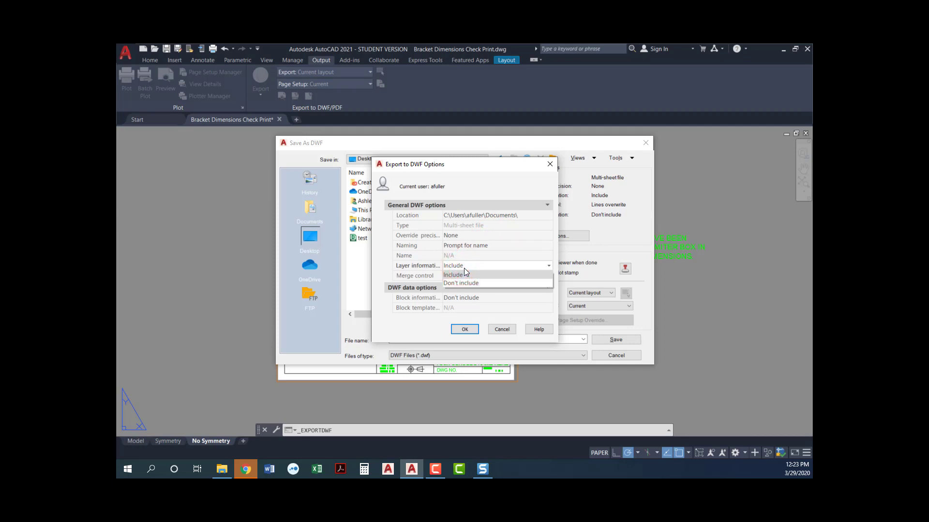
left_click(463, 268)
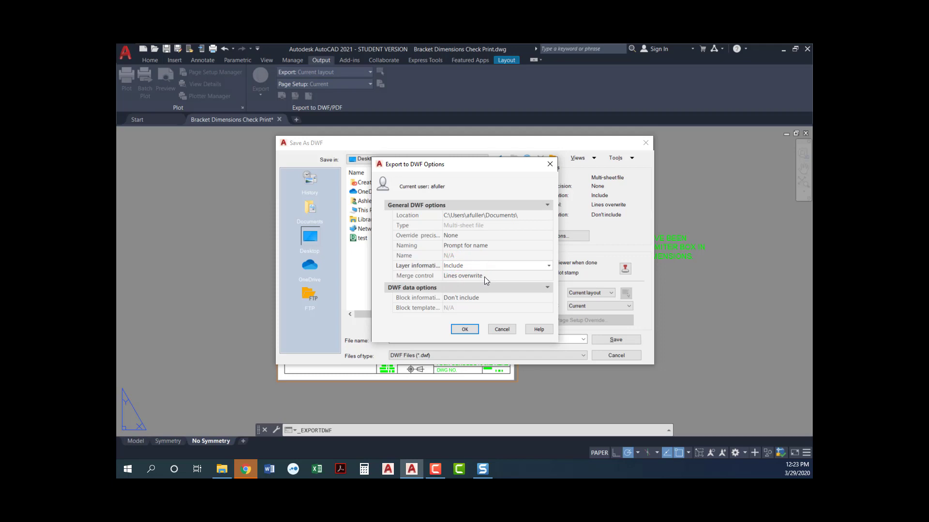
left_click(485, 277)
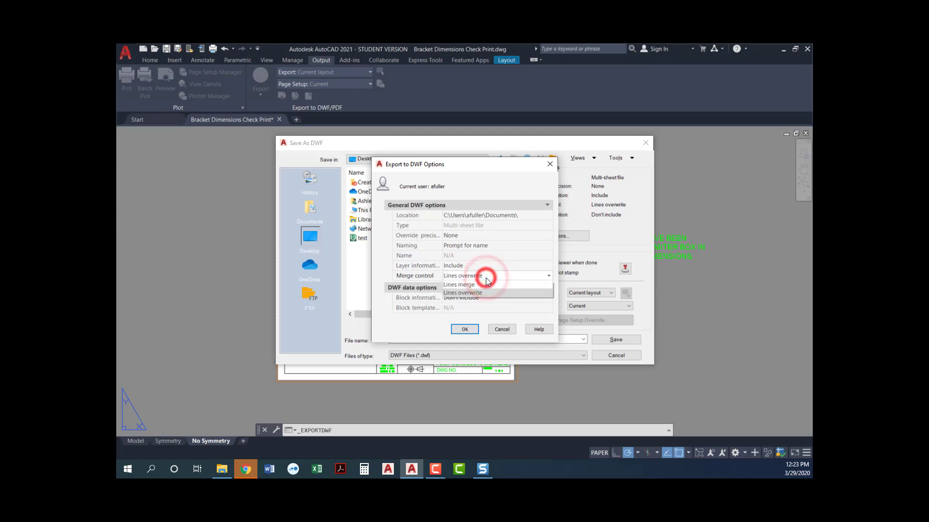
left_click(487, 276)
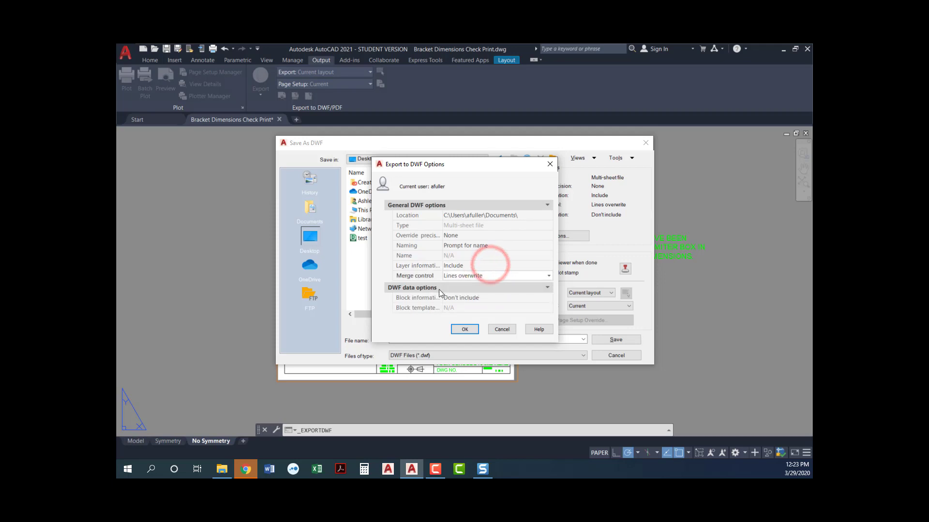
left_click(483, 298)
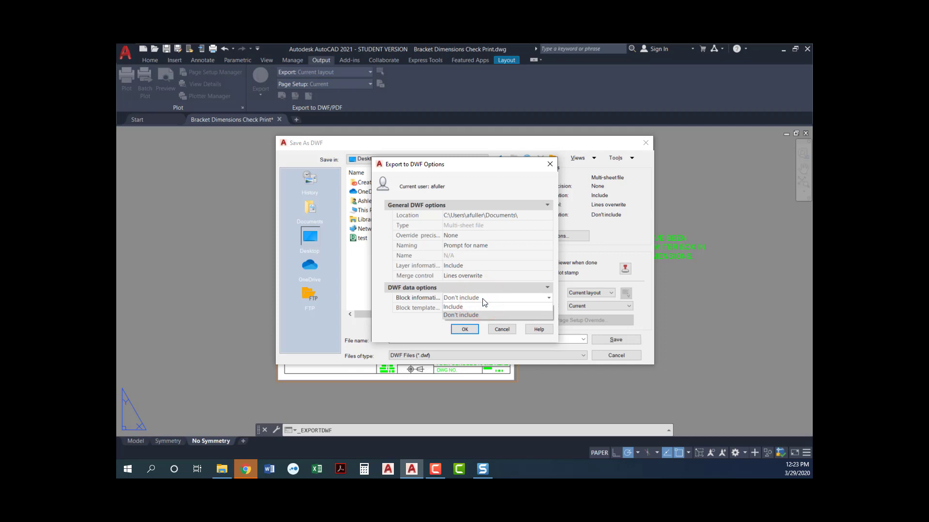
left_click(476, 290)
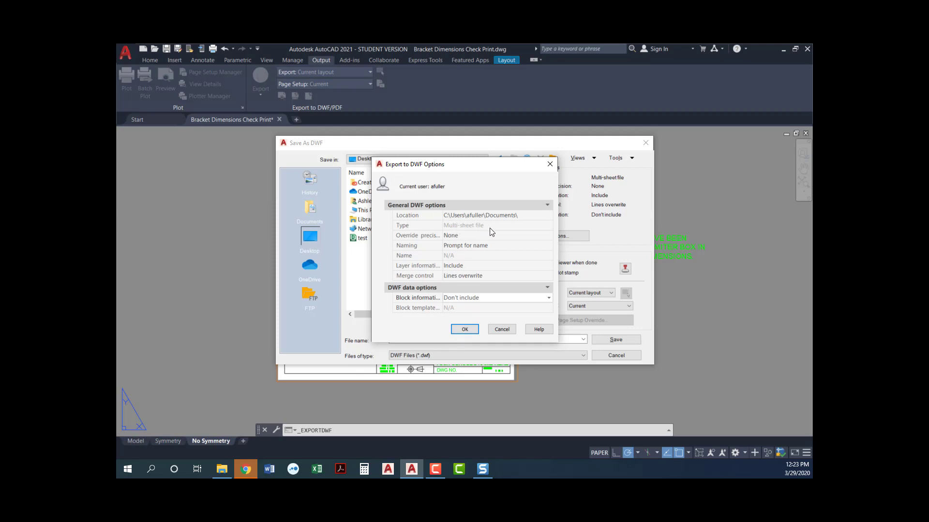
left_click(465, 227)
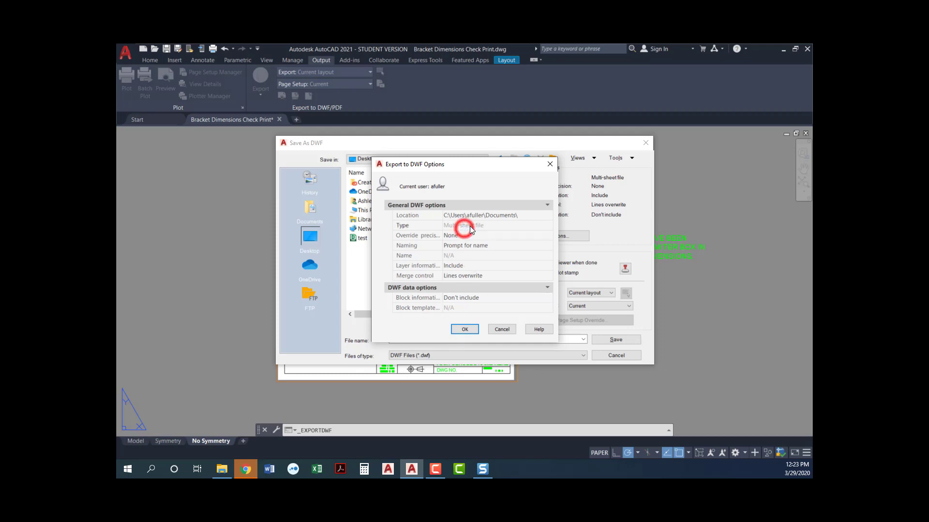
left_click(488, 225)
left_click(463, 330)
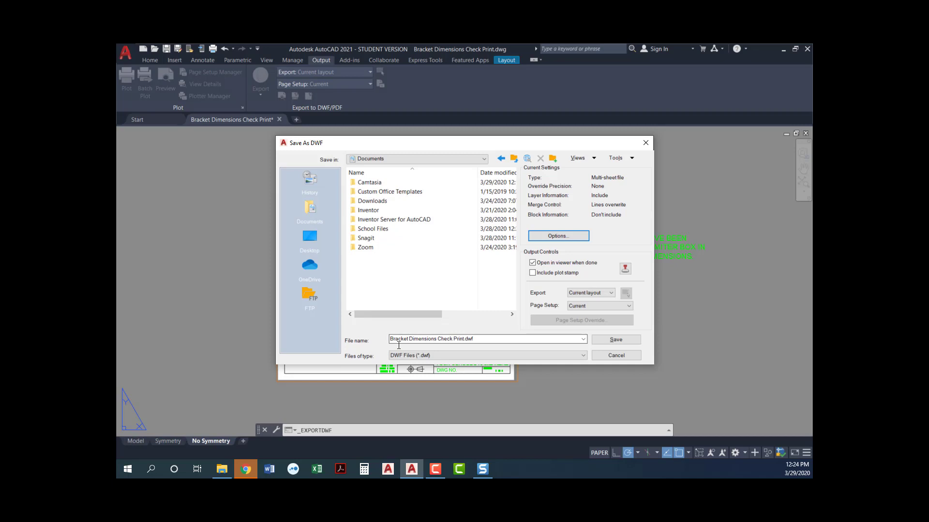
left_click(554, 237)
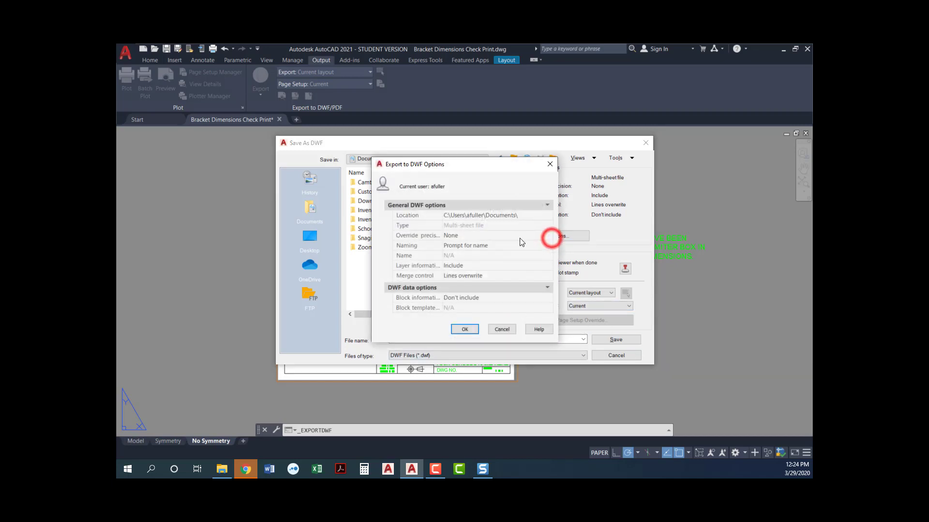
left_click(493, 329)
left_click(448, 160)
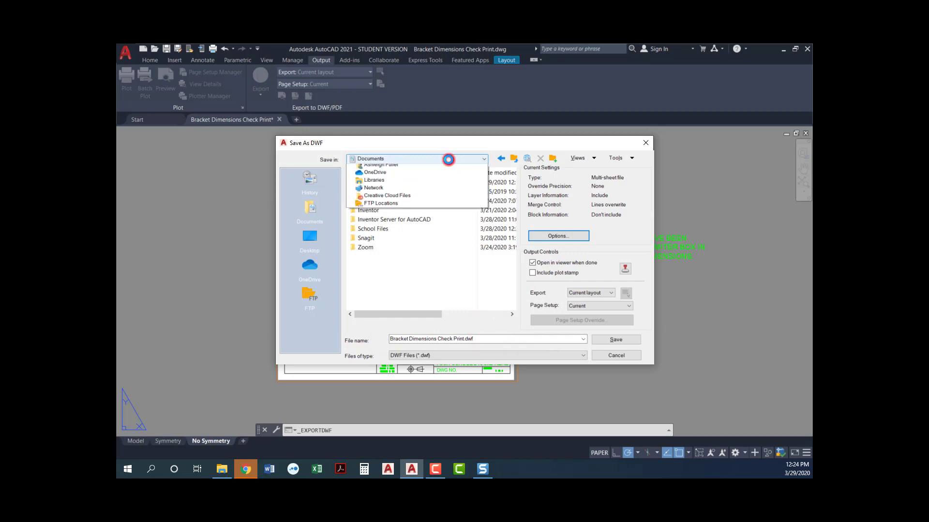
left_click(448, 159)
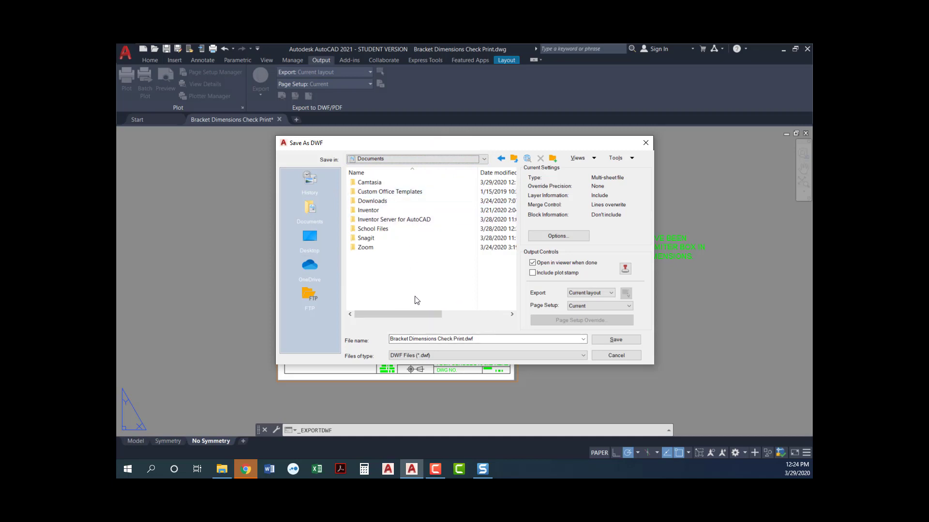
Save Bracket Dimensions Check Print.dwf and close the Plot and Publish Job Complete notice
left_click(610, 340)
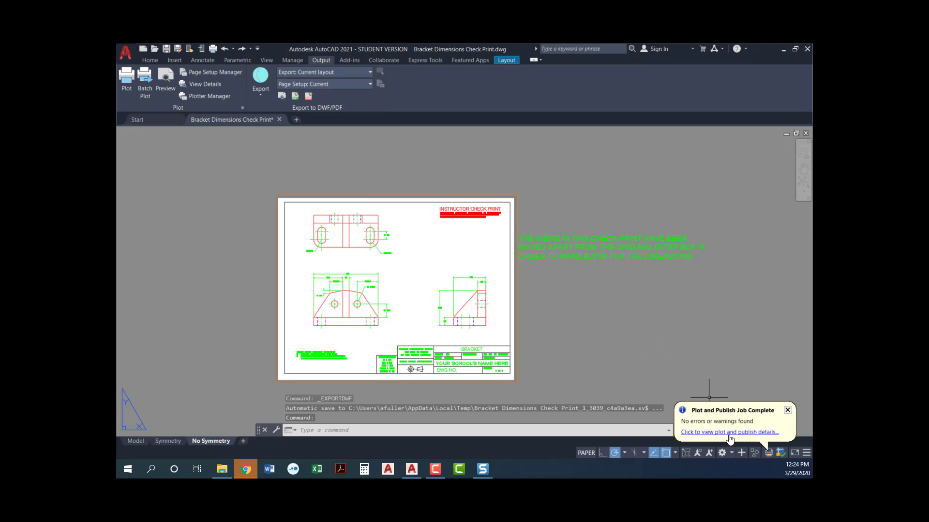
left_click(731, 433)
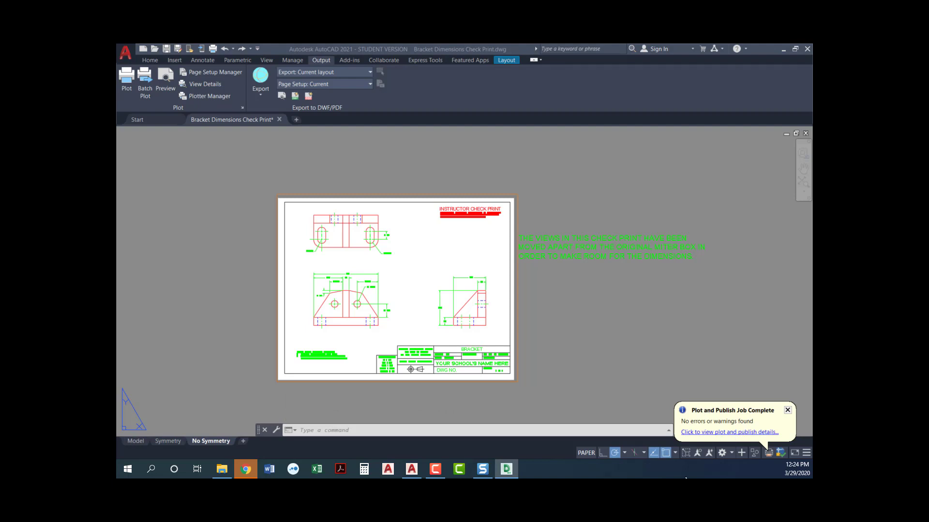
left_click(787, 410)
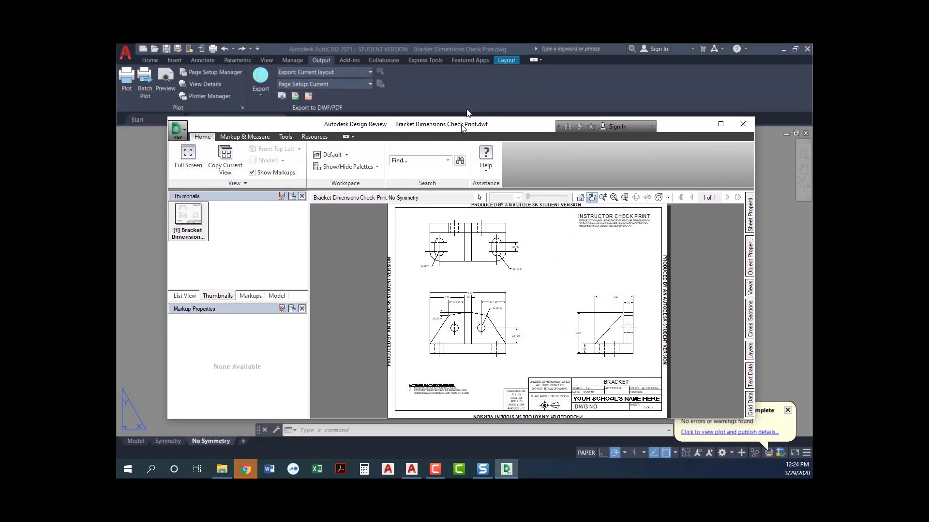
Maximise the Design Review window and centre the Bracket Dimensions Check Print sheet in view
double_click(462, 127)
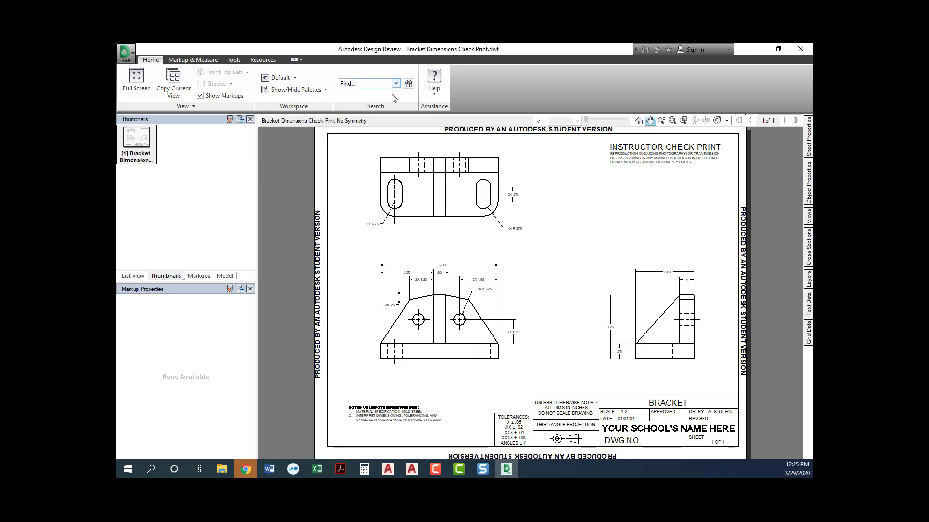
mouse_move(519, 268)
left_mouse_down()
mouse_move(502, 289)
mouse_move(494, 279)
mouse_move(501, 228)
mouse_move(492, 284)
mouse_move(492, 271)
left_mouse_up()
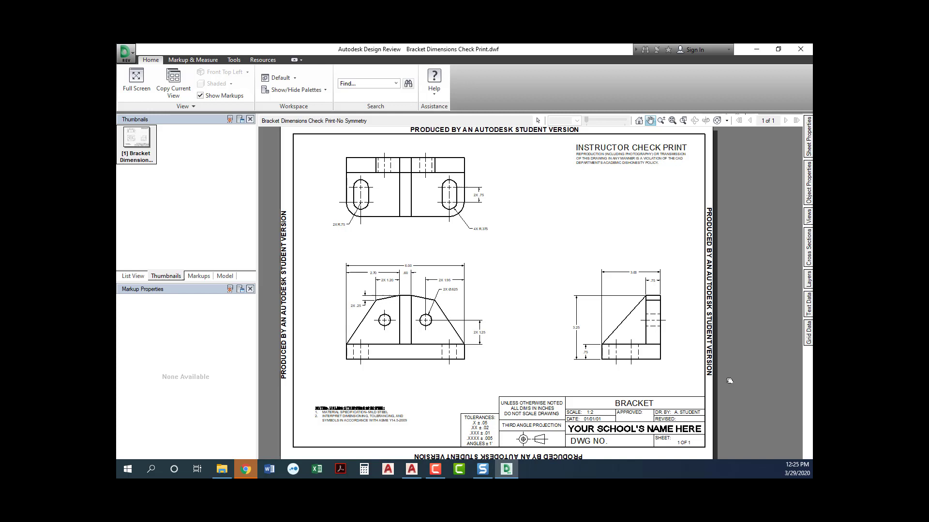
left_click_drag(531, 251, 529, 251)
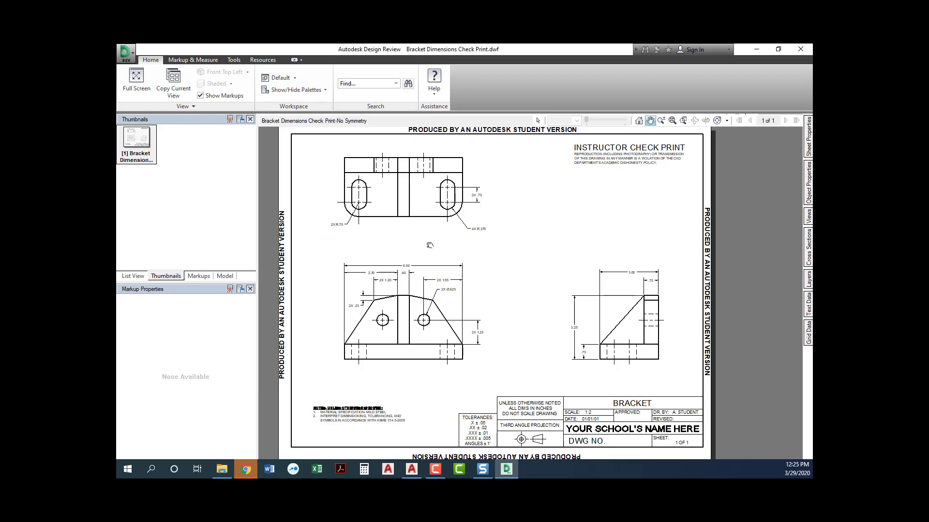
Open the layers list and toggle the Hid layer's hidden lines off and back on
scroll(429, 245, "down", 5)
scroll(436, 244, "up", 5)
scroll(464, 240, "down", 3)
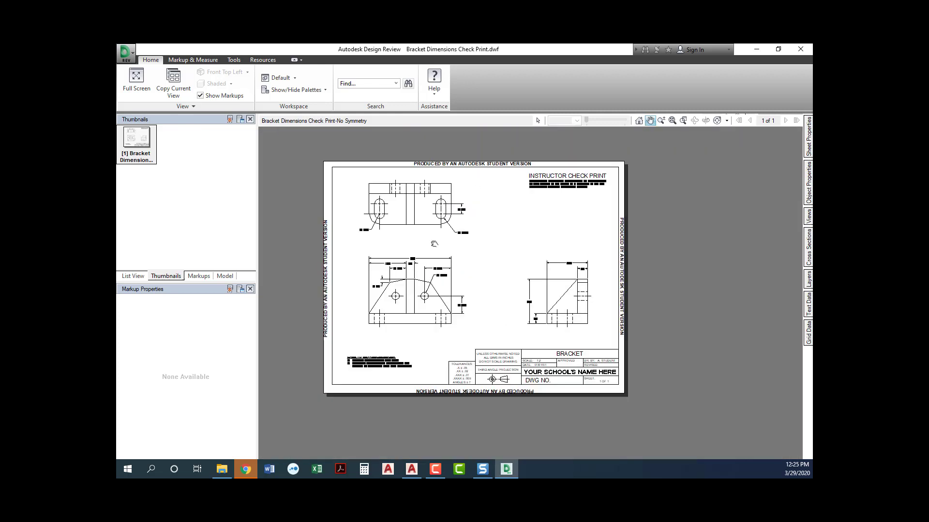
scroll(463, 241, "up", 4)
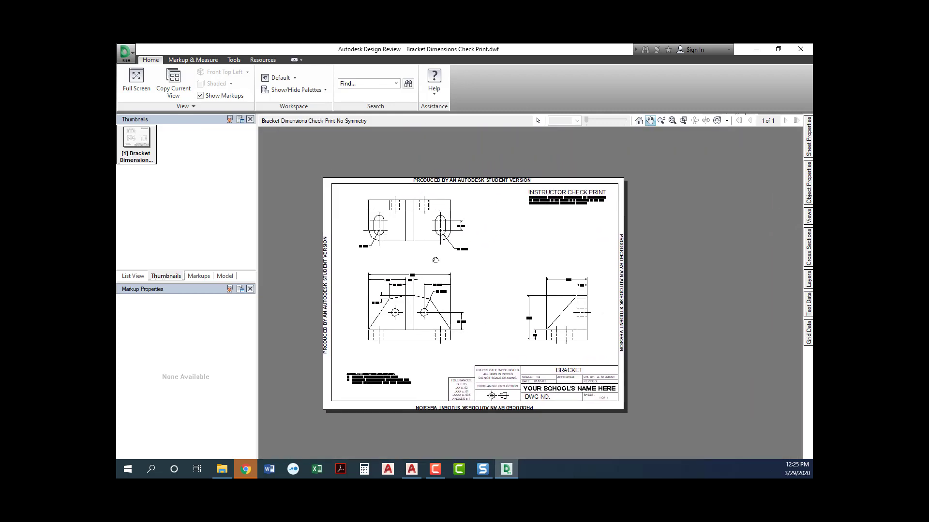
left_click_drag(437, 259, 436, 235)
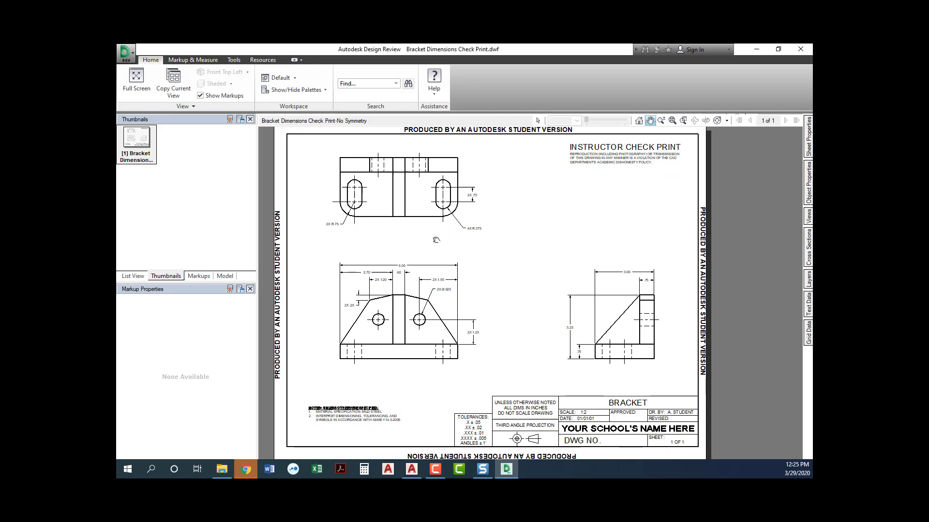
left_click(806, 282)
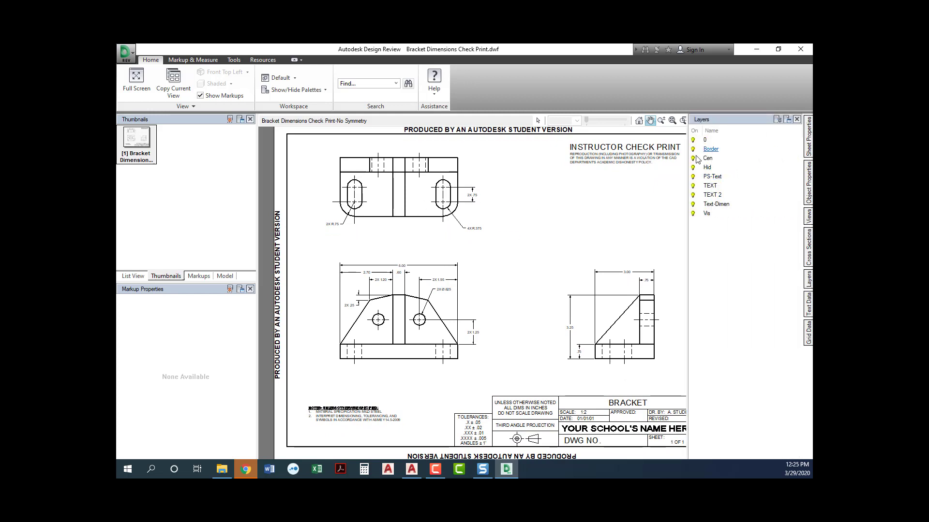
left_click(694, 167)
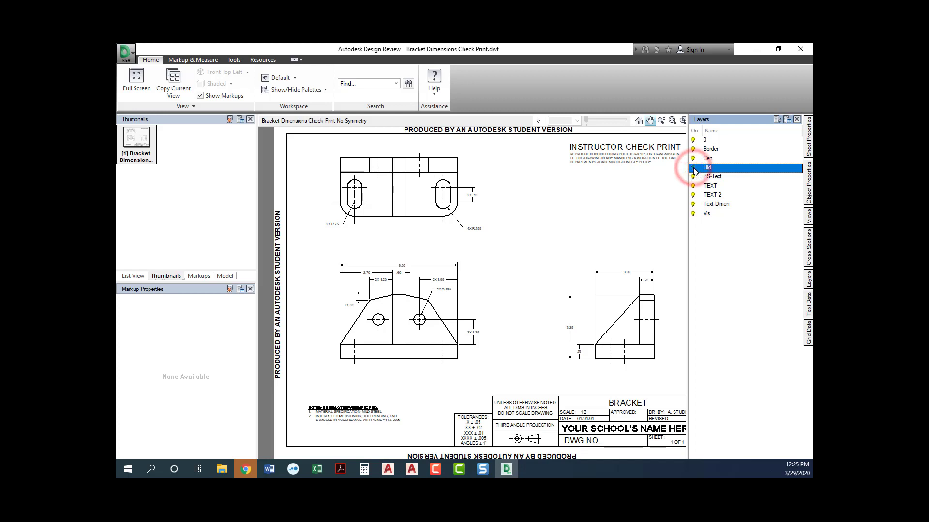
left_click(693, 168)
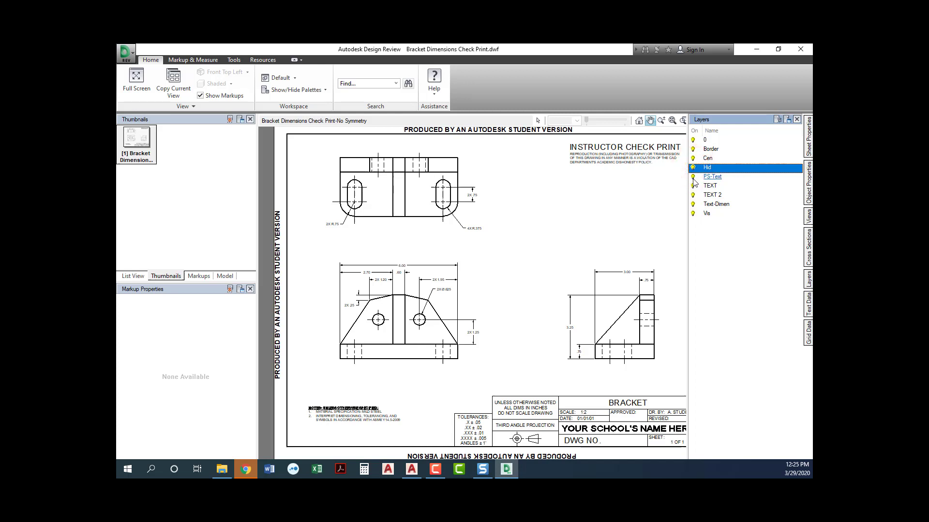
Toggle the Vis layer off and on, then close the layers list with all layers visible
left_click(693, 213)
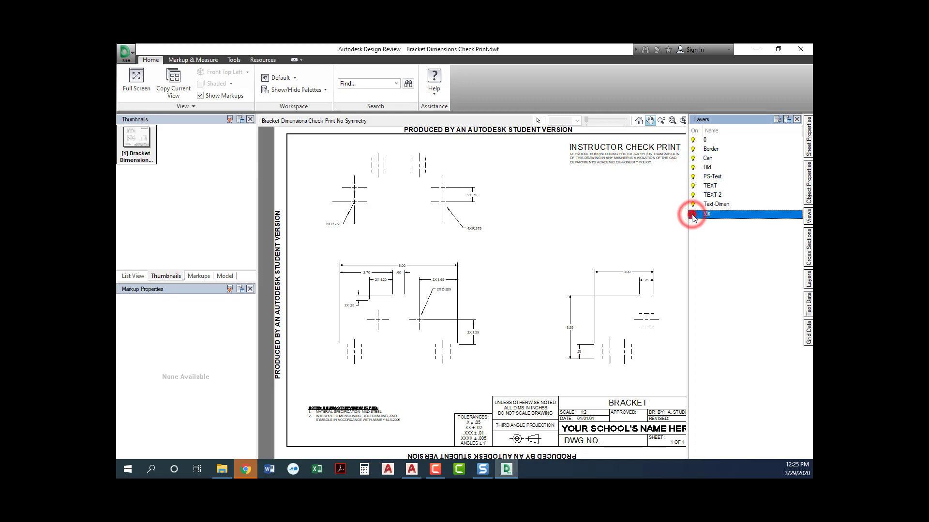
left_click(693, 214)
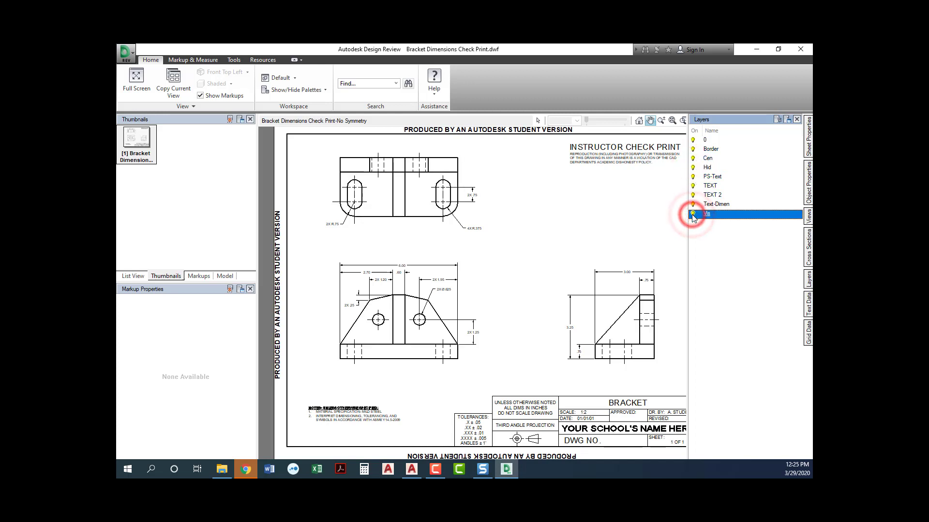
left_click(625, 214)
left_click_drag(612, 222, 610, 220)
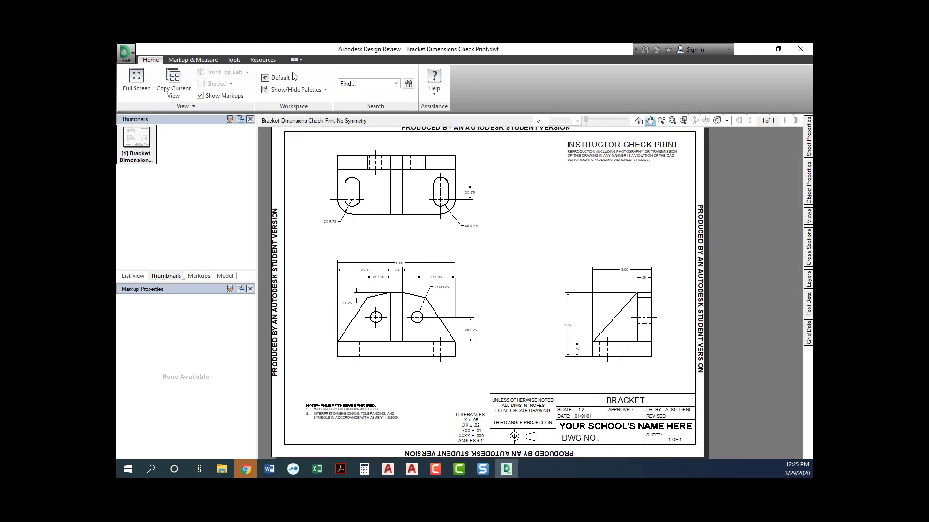
left_click_drag(478, 221, 474, 225)
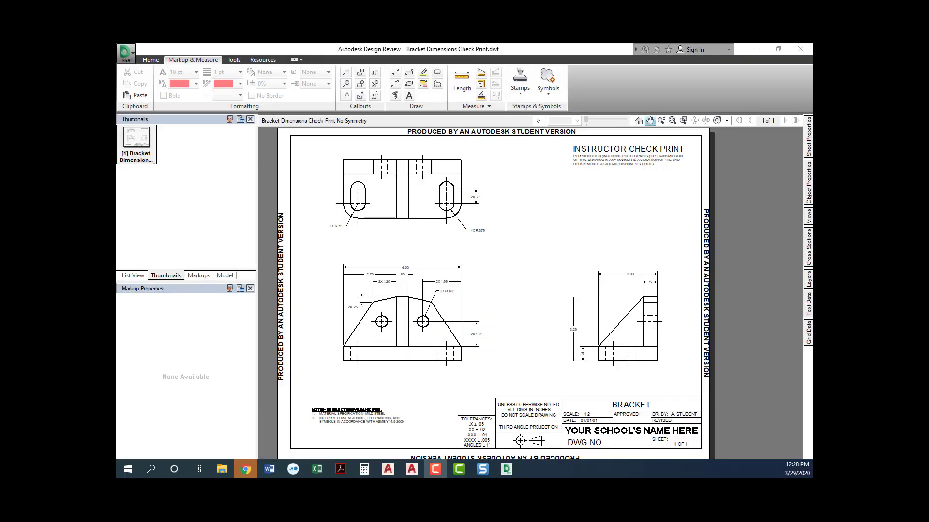
Open Documents in File Explorer and select the Bracket Dimensions Check Print DWF file
left_click(221, 469)
left_click_drag(754, 101, 378, 103)
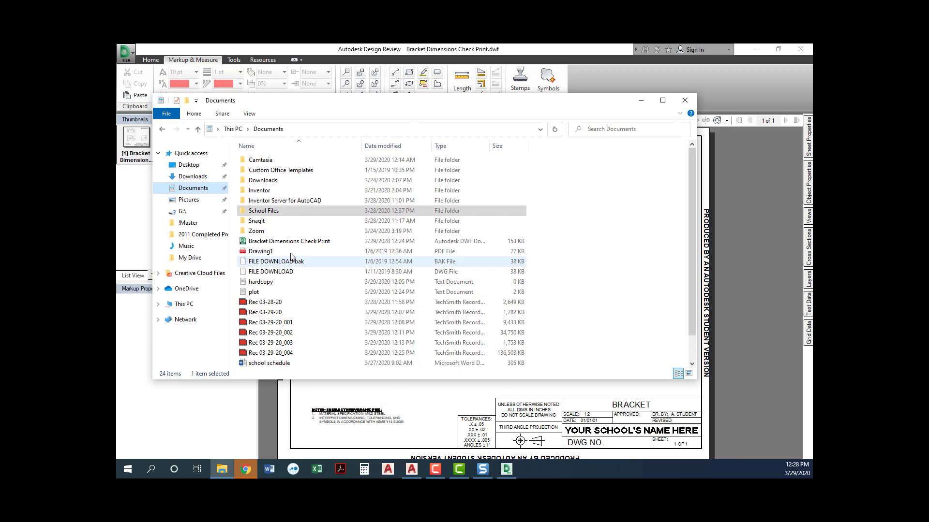
left_click(271, 212)
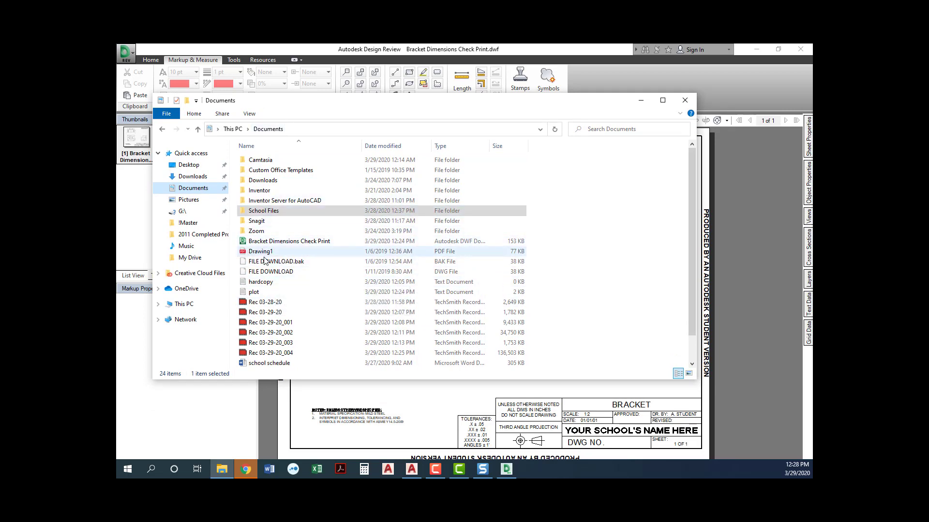
left_click(278, 245)
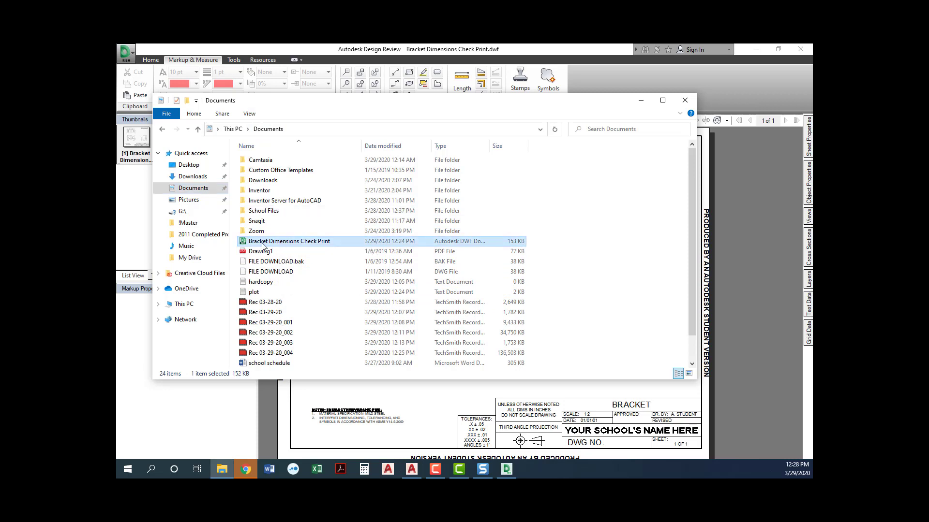